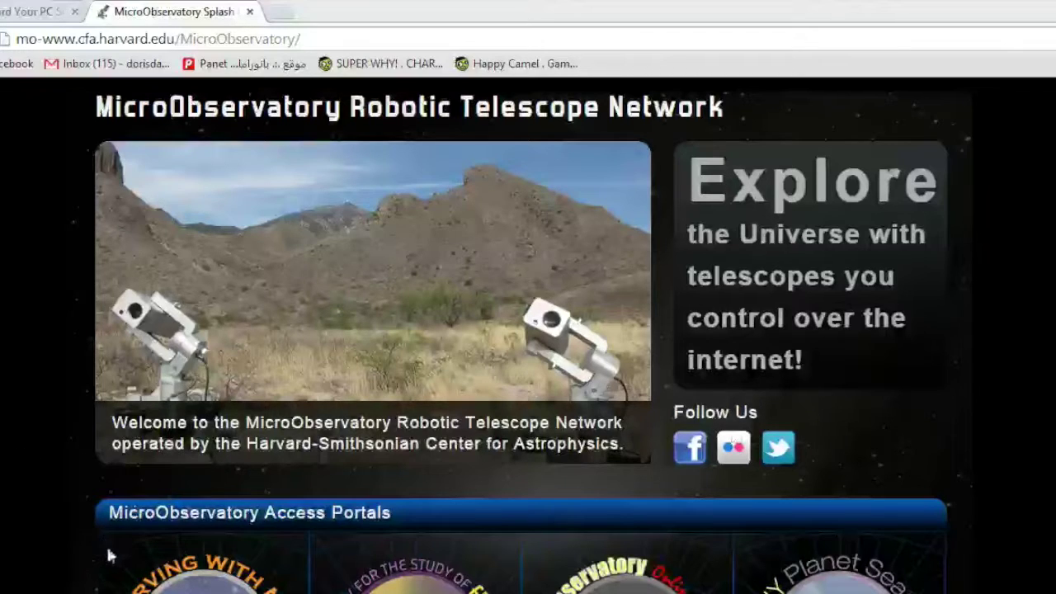
Step: Open the Observing With NASA portal in a new tab and skim its home page
left_click(208, 584)
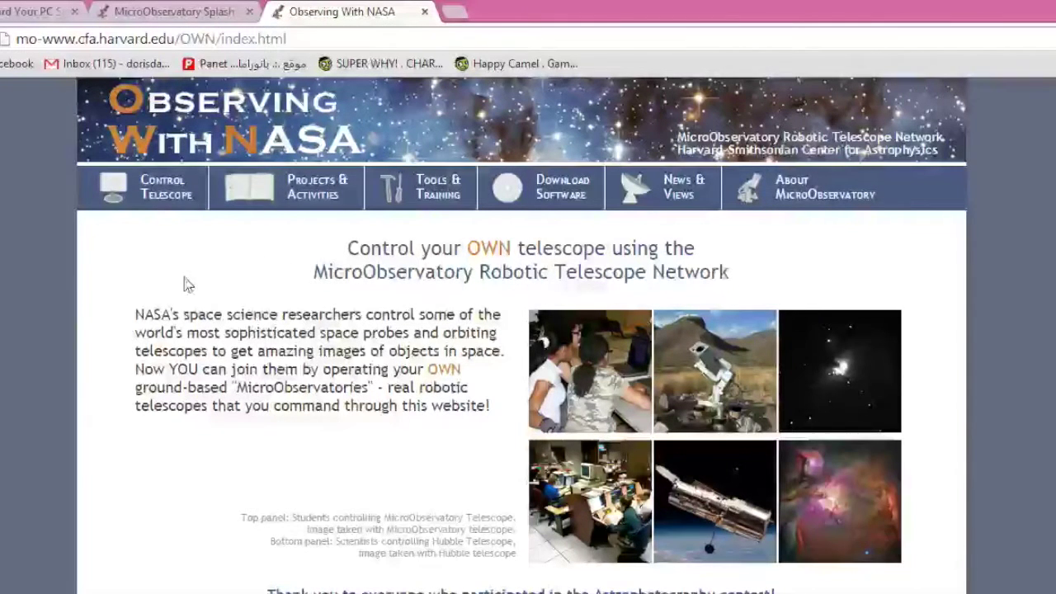
scroll(522, 333, "down", 2)
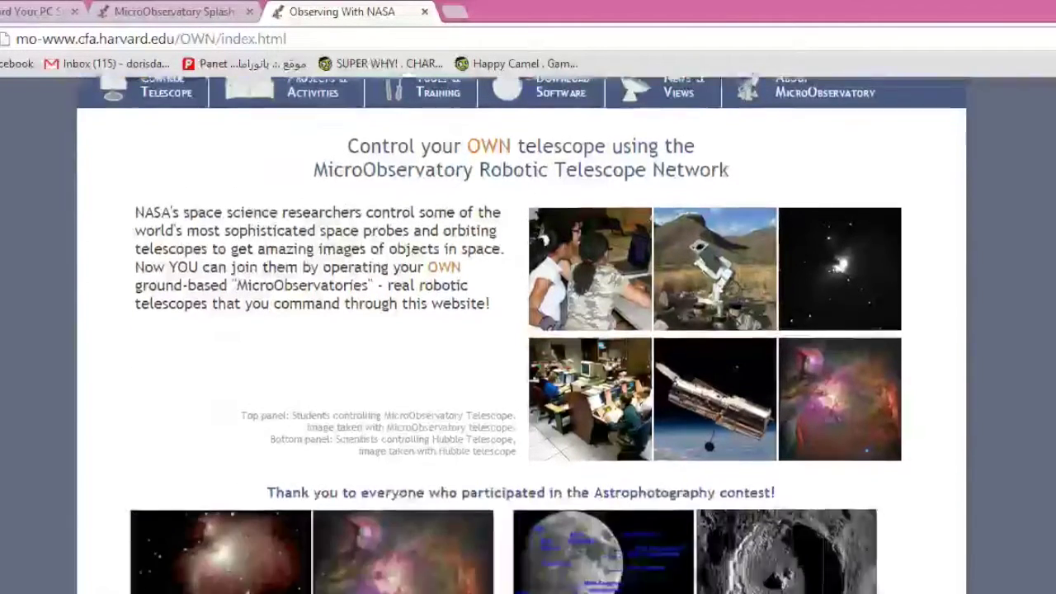
scroll(521, 333, "up", 2)
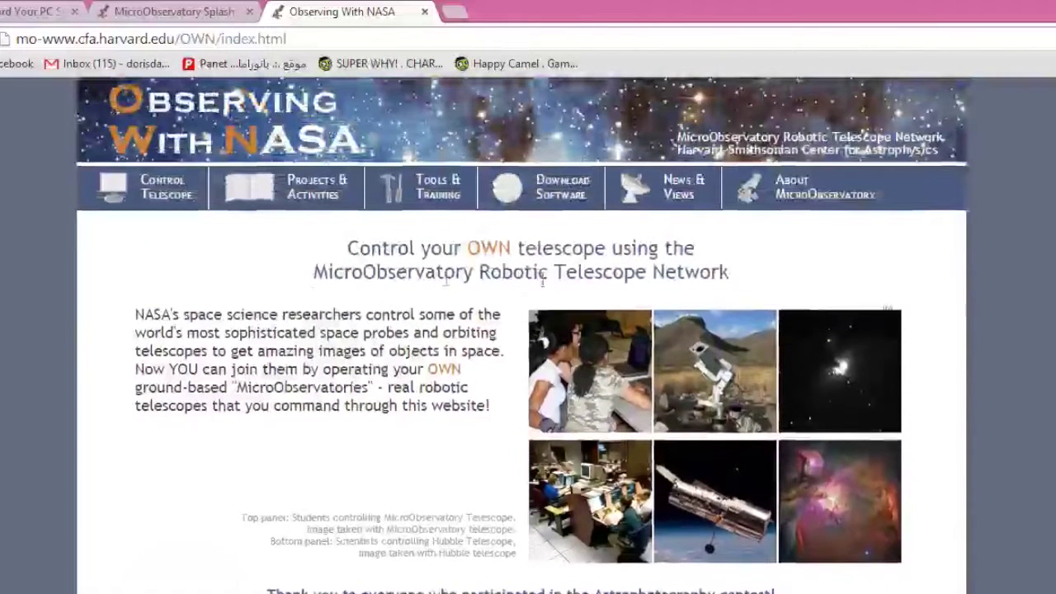
Step: Go to Control Telescope and browse the Solar System, Stars & Nebulae and Galaxies & Beyond targets
left_click(159, 193)
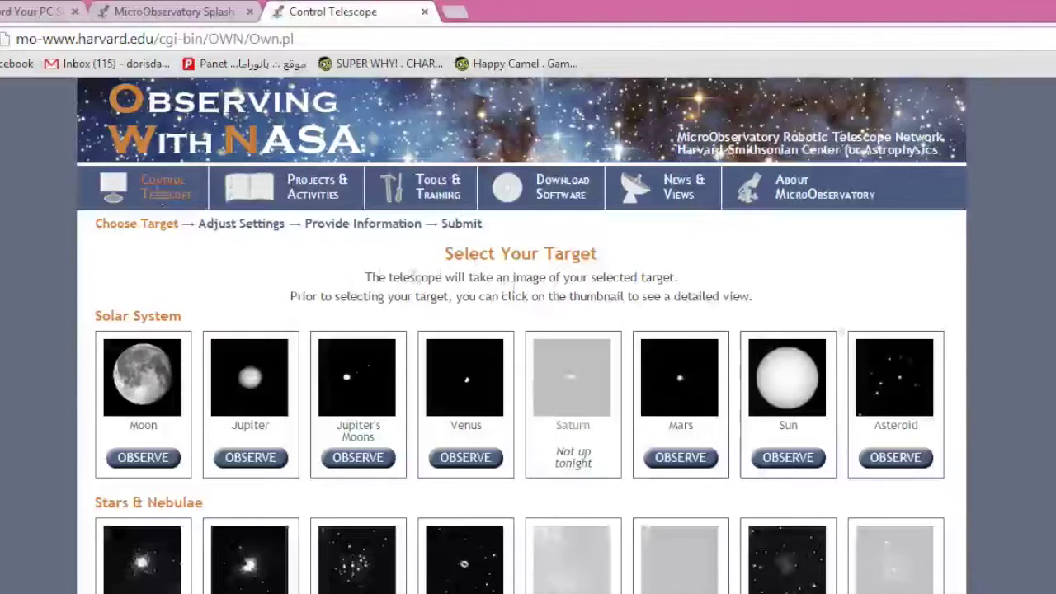
scroll(519, 330, "down", 2)
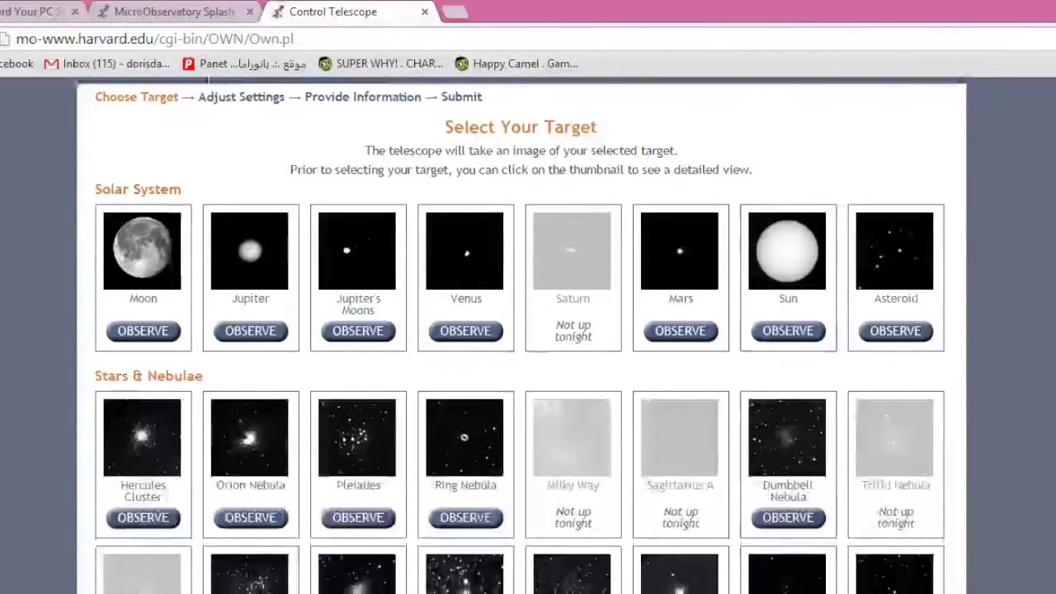
scroll(520, 330, "down", 1)
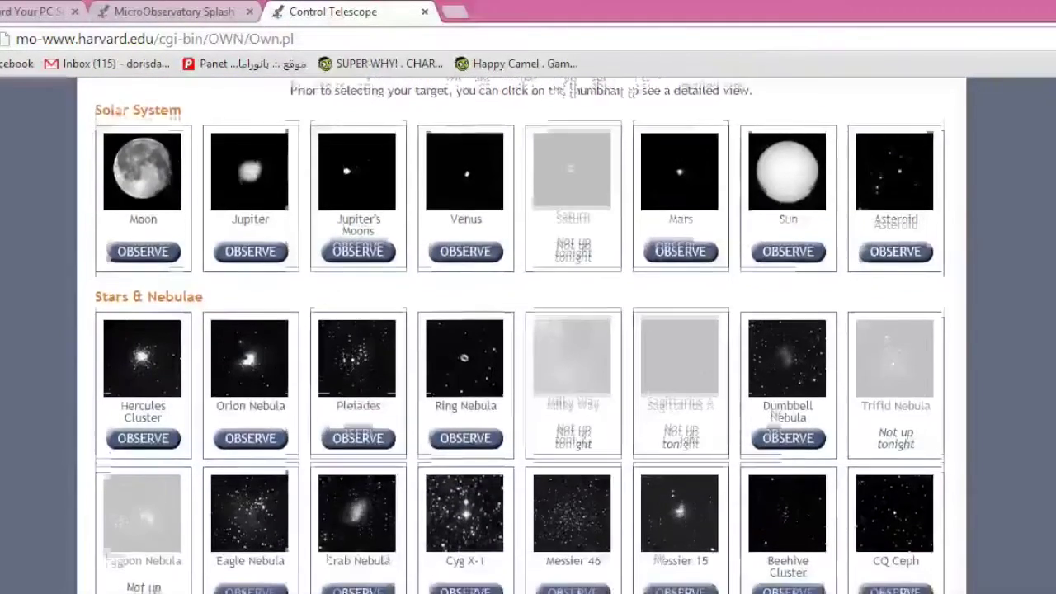
scroll(519, 330, "down", 1)
scroll(520, 329, "up", 1)
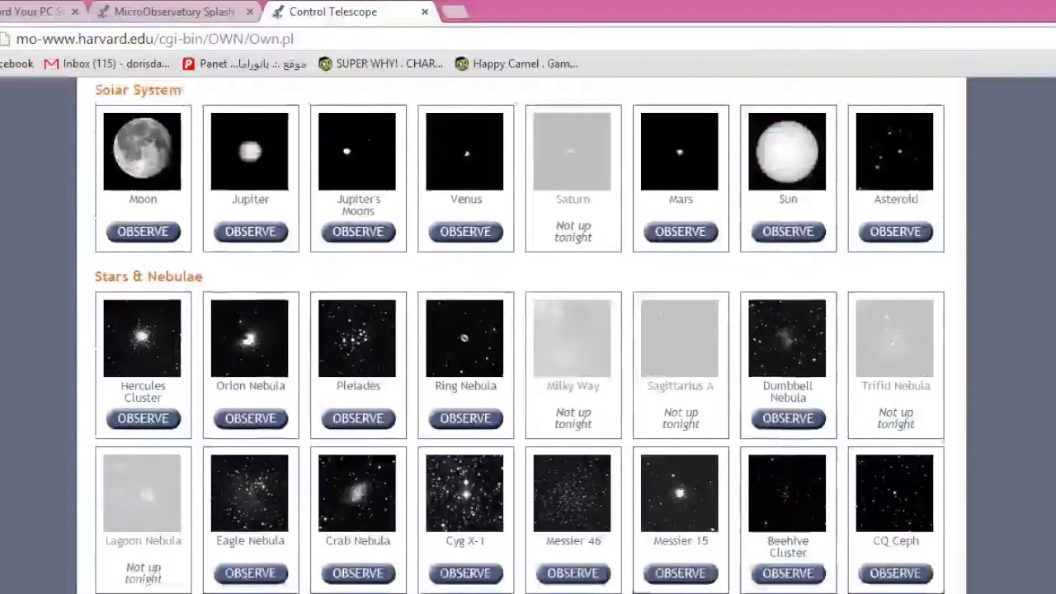
scroll(519, 329, "down", 1)
scroll(520, 330, "down", 3)
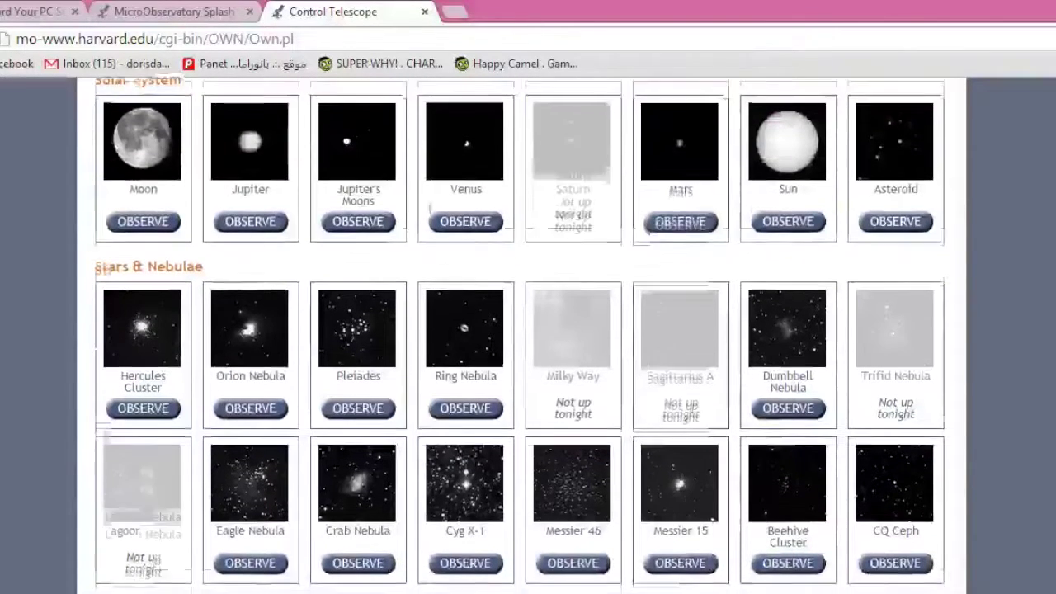
scroll(519, 330, "down", 4)
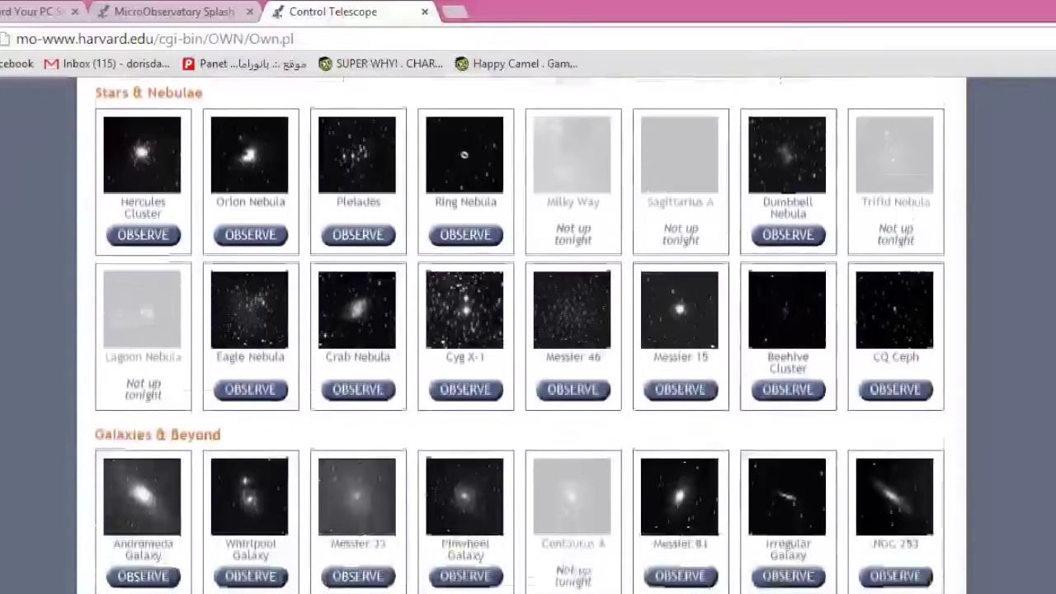
scroll(520, 330, "down", 1)
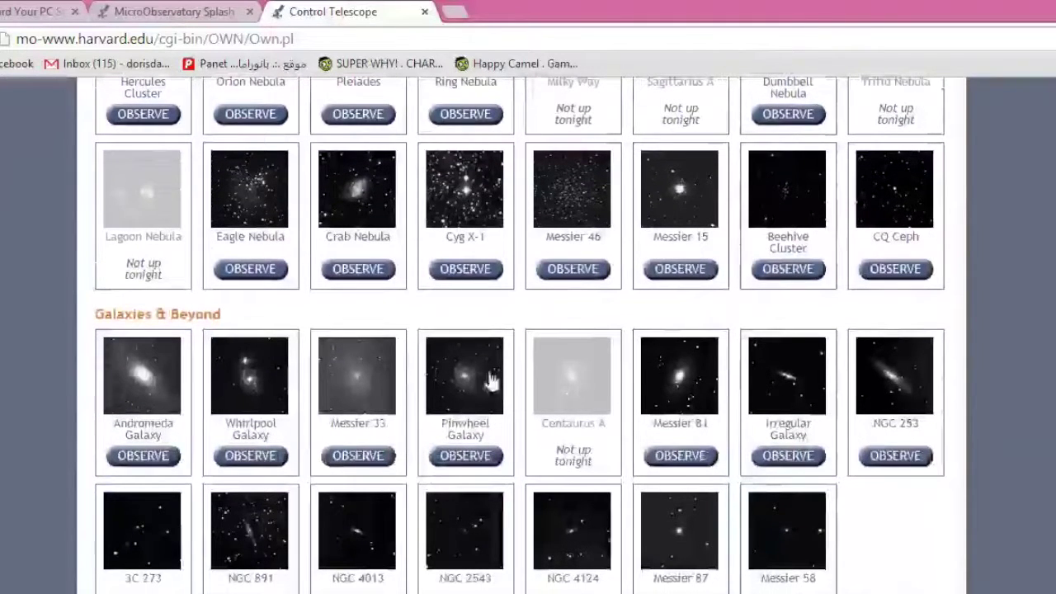
Step: Pick the Moon as the telescope target
left_click(790, 272)
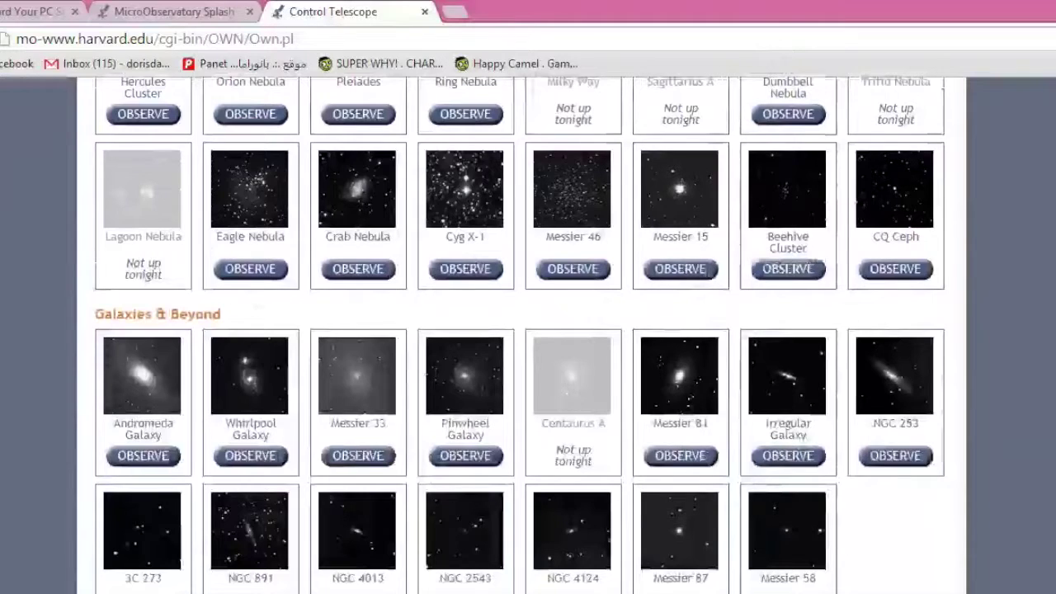
scroll(520, 330, "up", 6)
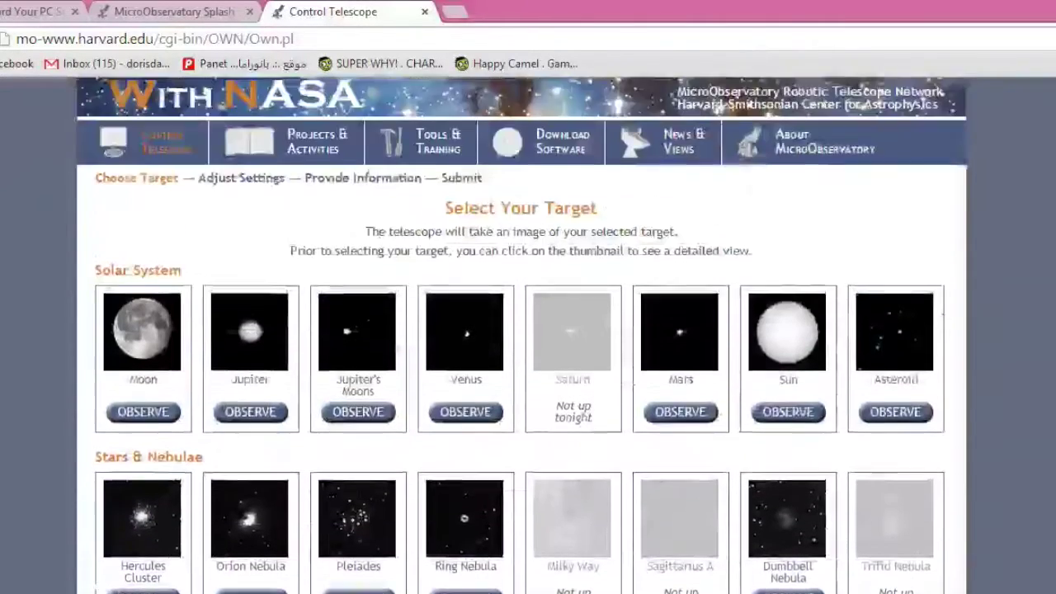
scroll(520, 330, "down", 2)
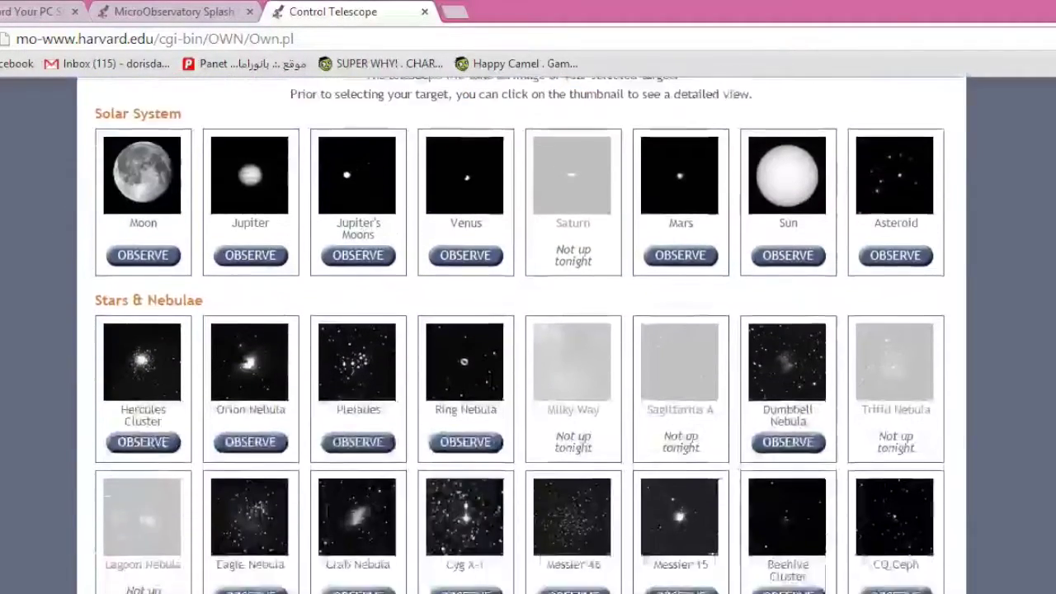
scroll(520, 330, "up", 1)
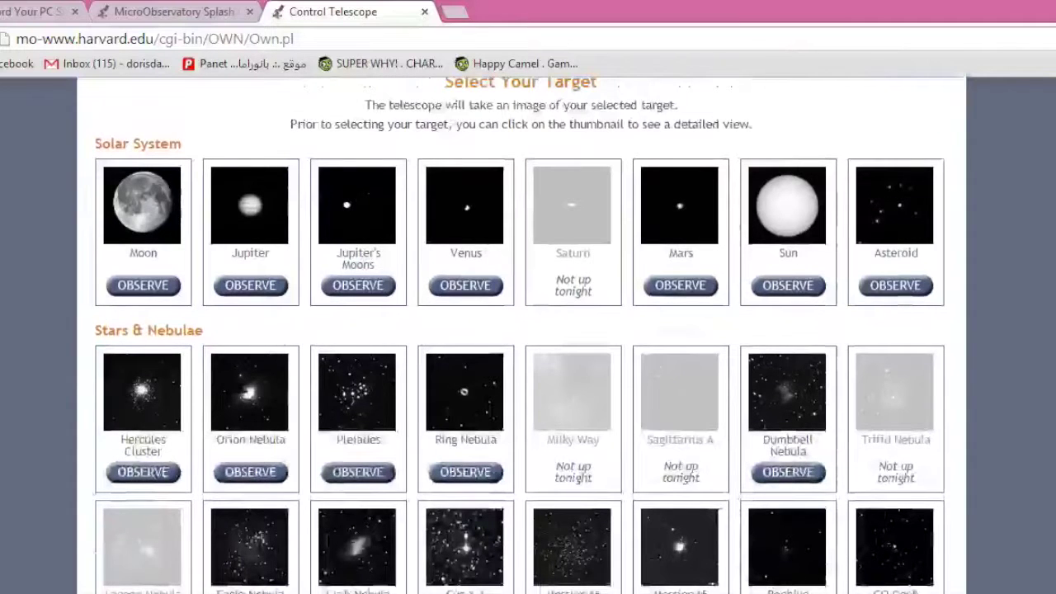
scroll(519, 330, "up", 2)
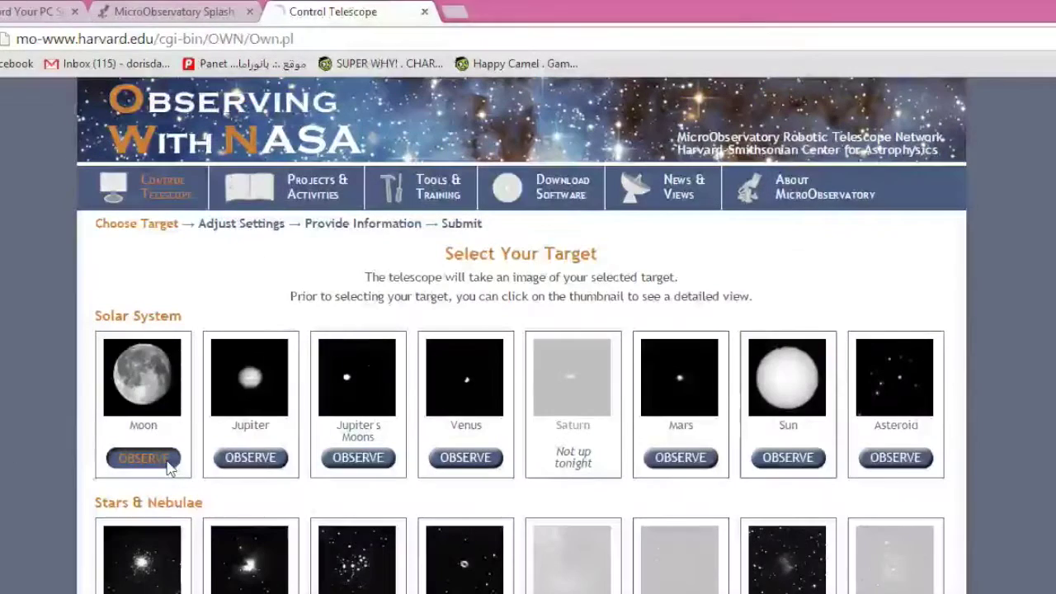
left_click(143, 457)
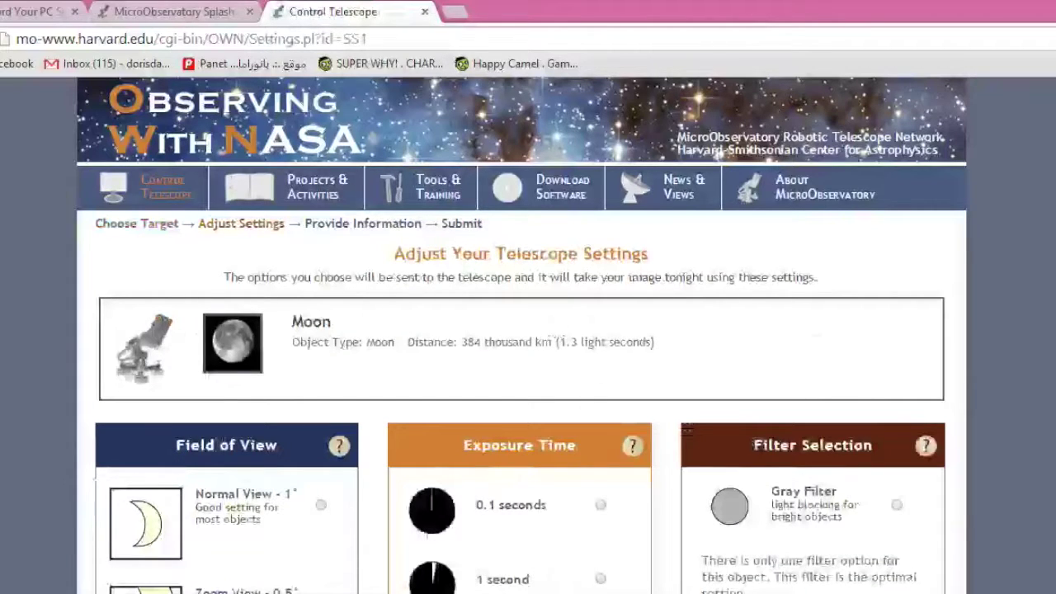
Step: Select Normal View – 1° as the Moon observation's field of view
scroll(551, 341, "down", 3)
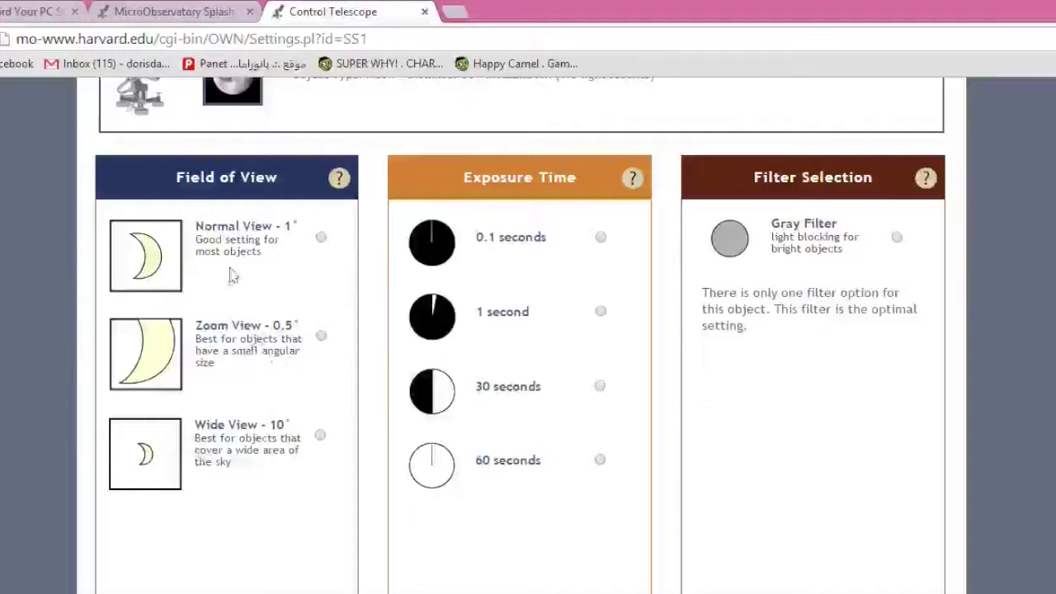
left_click(322, 240)
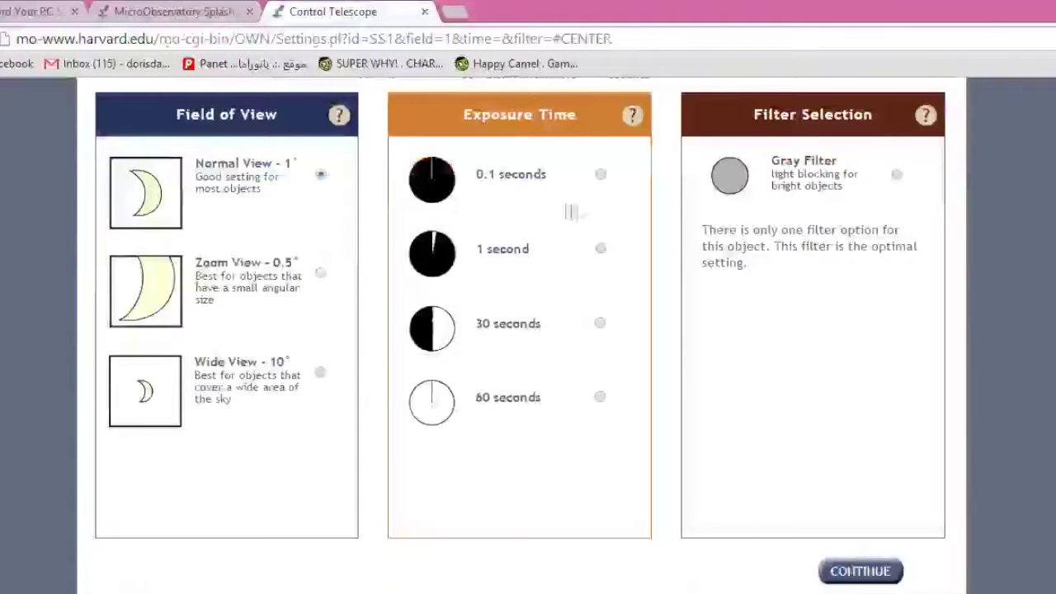
Step: Set a 0.1-second exposure with the Gray Filter and continue with these settings
left_click(600, 248)
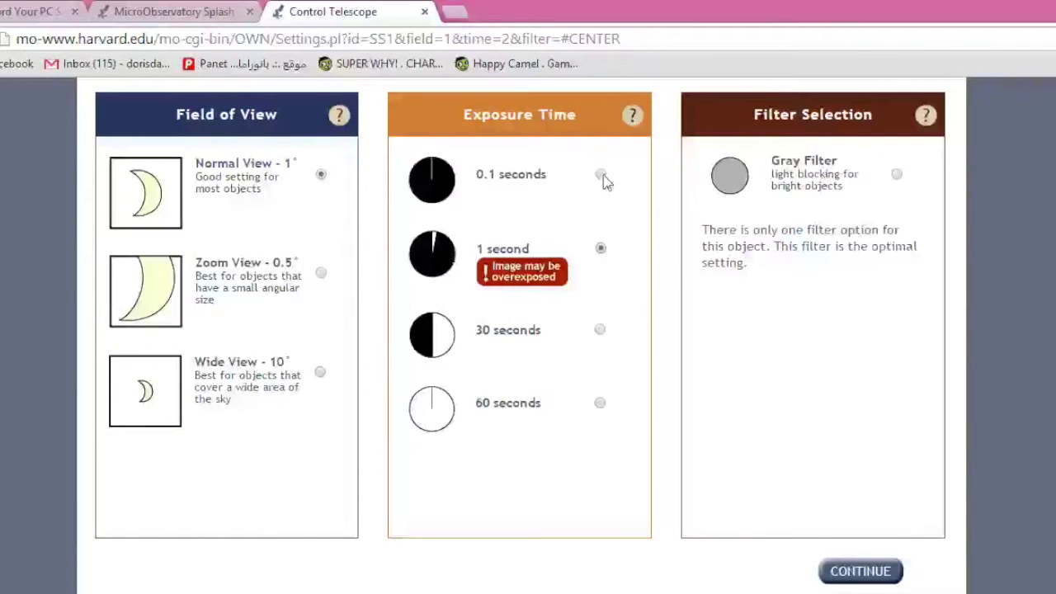
left_click(601, 175)
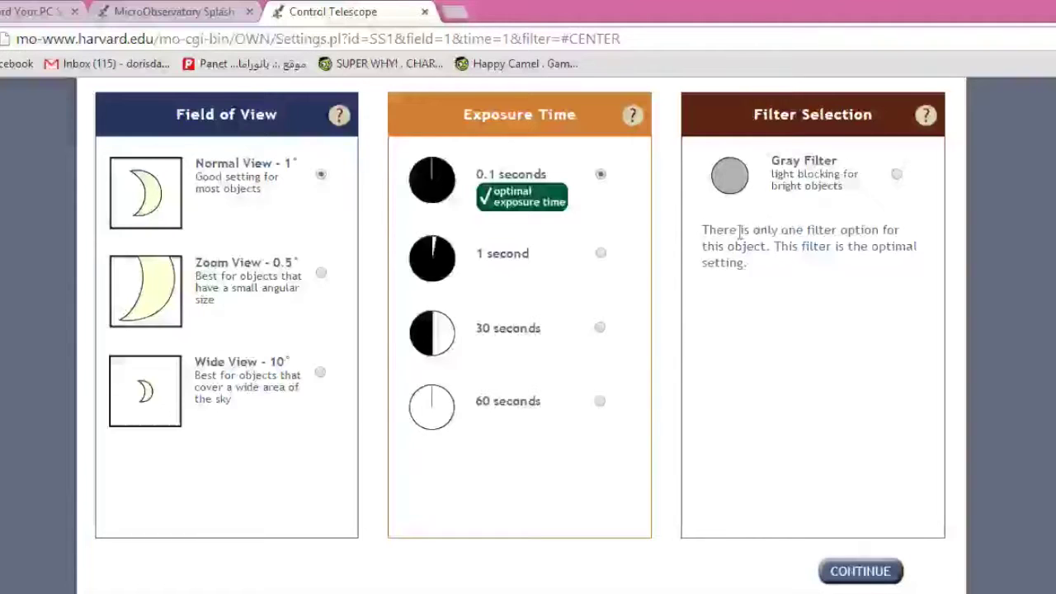
left_click(898, 176)
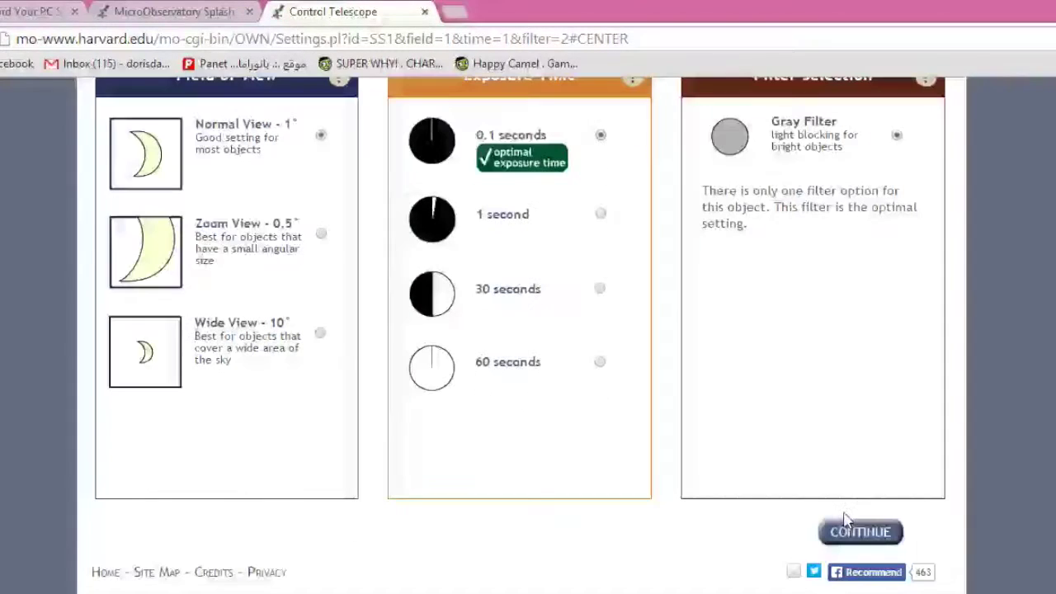
left_click(852, 533)
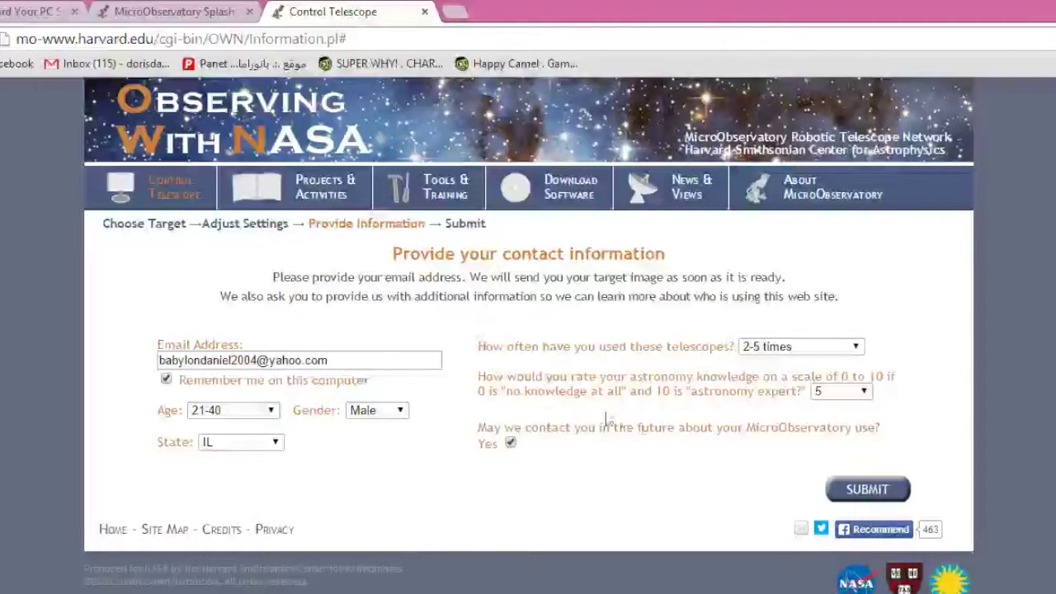
Step: Change the astronomy knowledge rating to 4 and submit the Moon image request
left_click(866, 393)
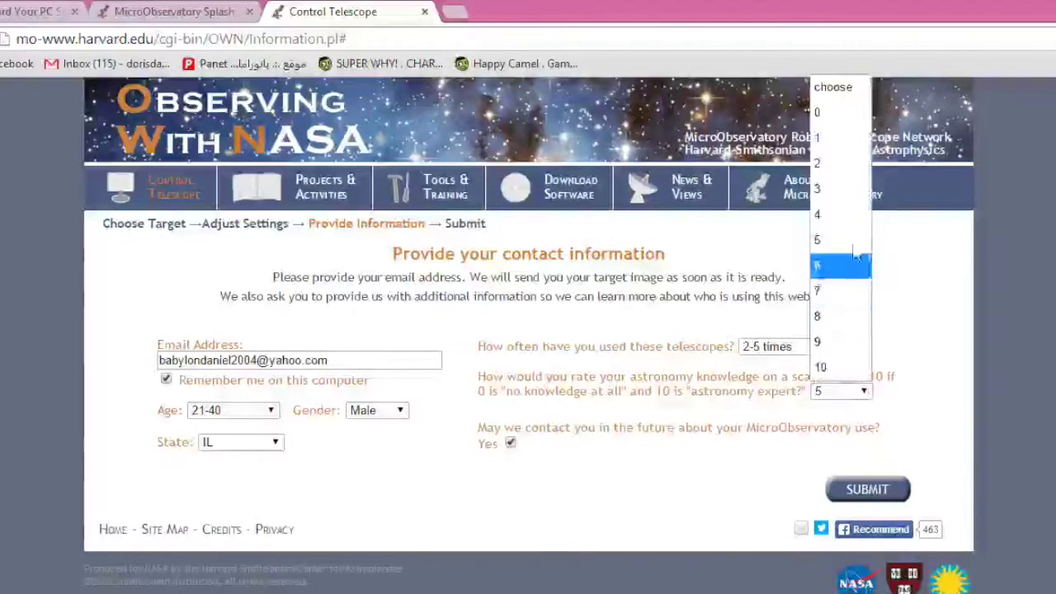
left_click(843, 215)
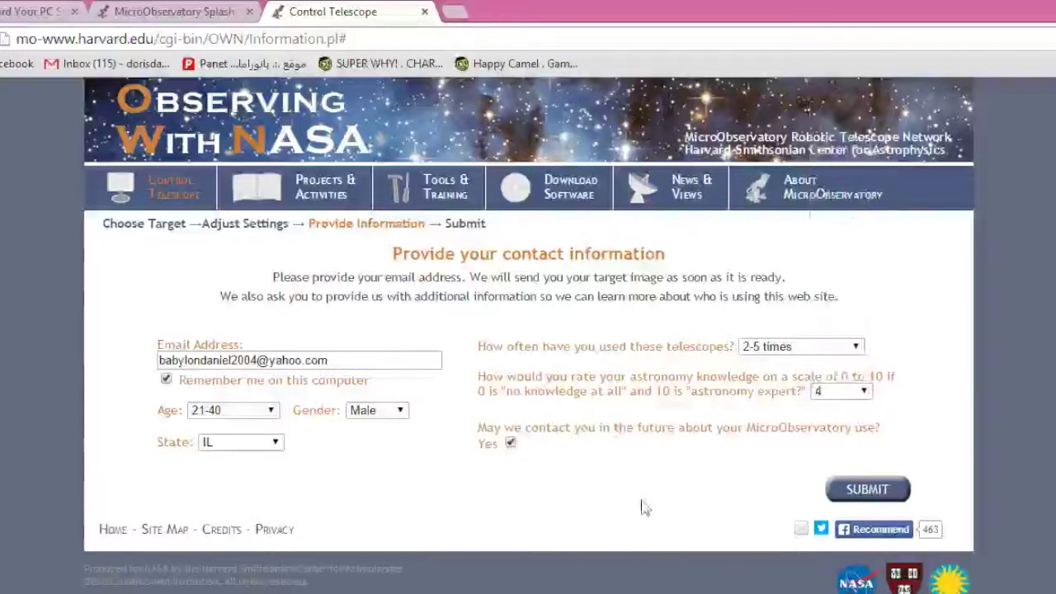
left_click(877, 491)
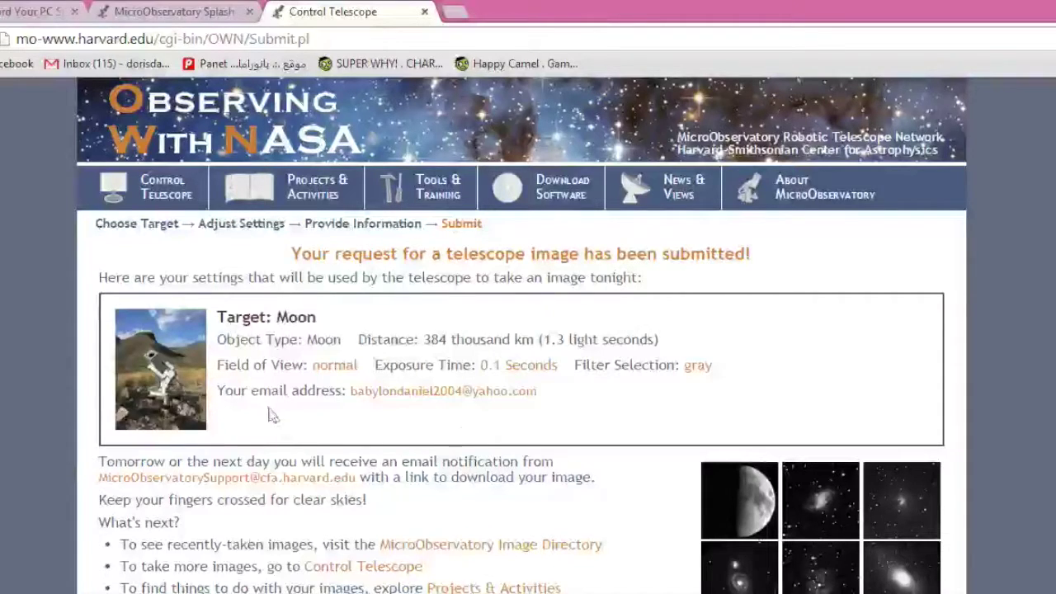
Step: Review the confirmation of normal view, 0.1-second exposure and gray filter
scroll(273, 415, "down", 1)
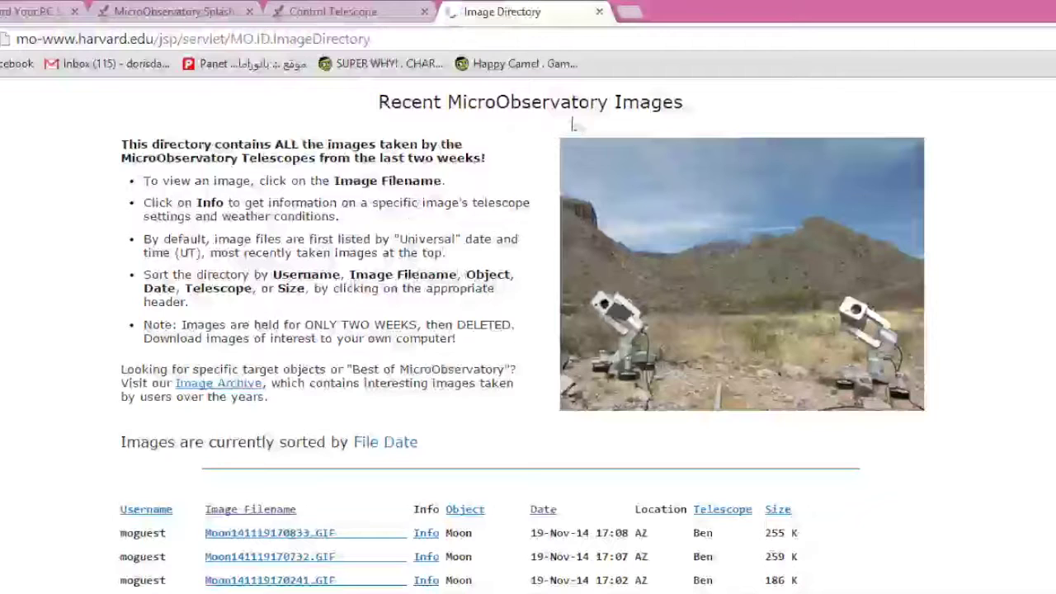
Step: Scroll through the Image Directory's newest Moon GIFs and return to the table's top
scroll(442, 392, "down", 2)
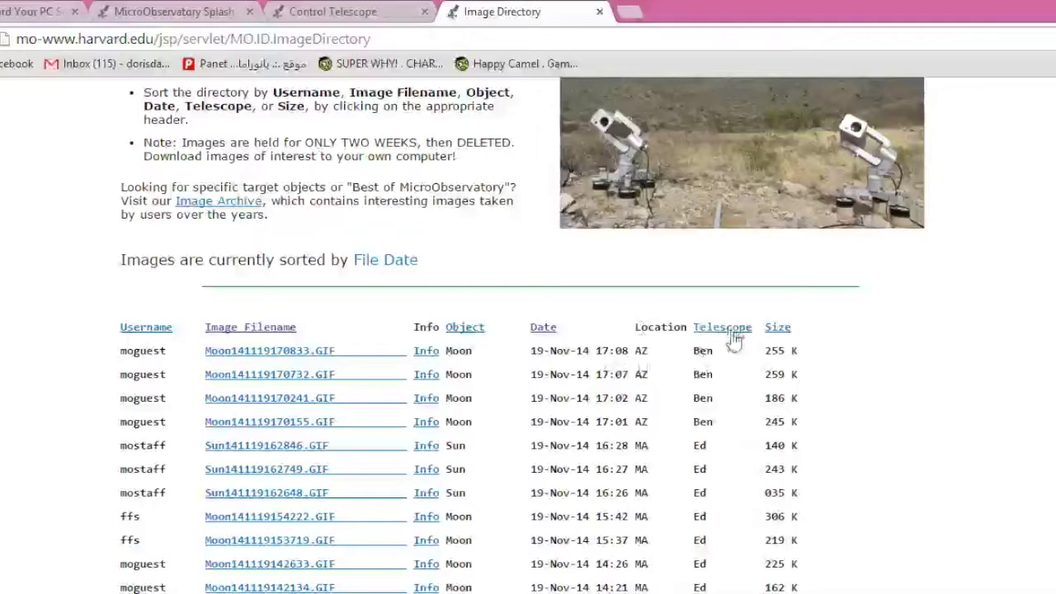
scroll(736, 363, "down", 2)
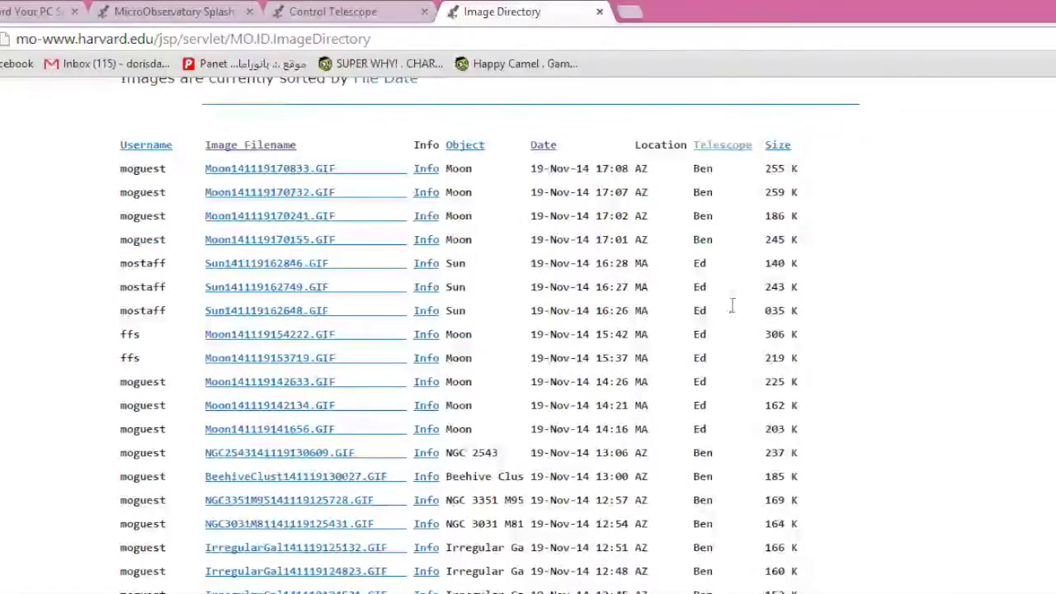
scroll(735, 309, "down", 4)
scroll(738, 320, "down", 4)
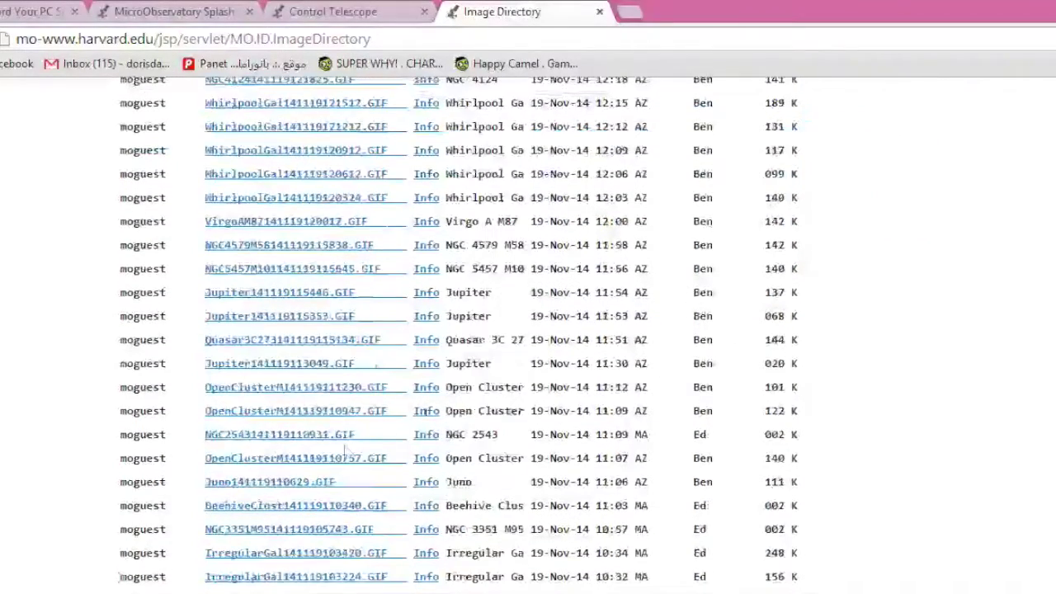
scroll(372, 302, "up", 11)
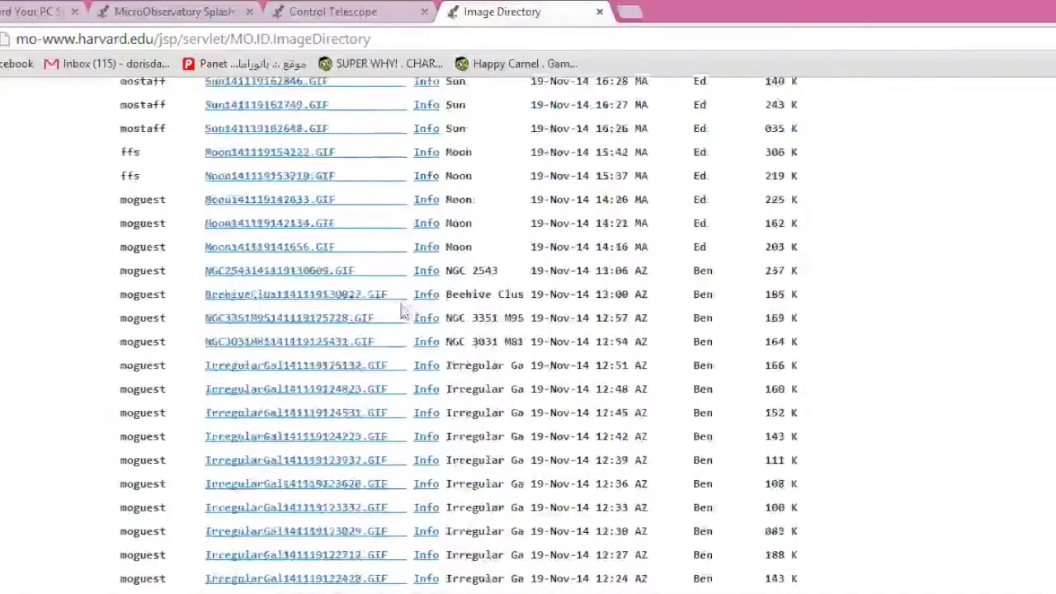
scroll(330, 330, "down", 3)
scroll(337, 344, "up", 2)
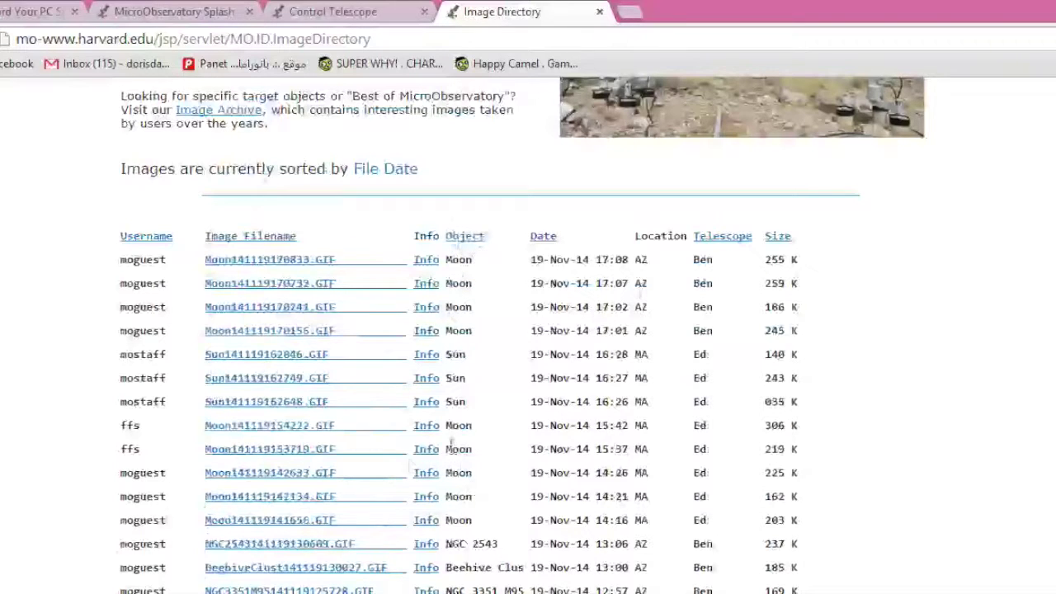
left_click(270, 262)
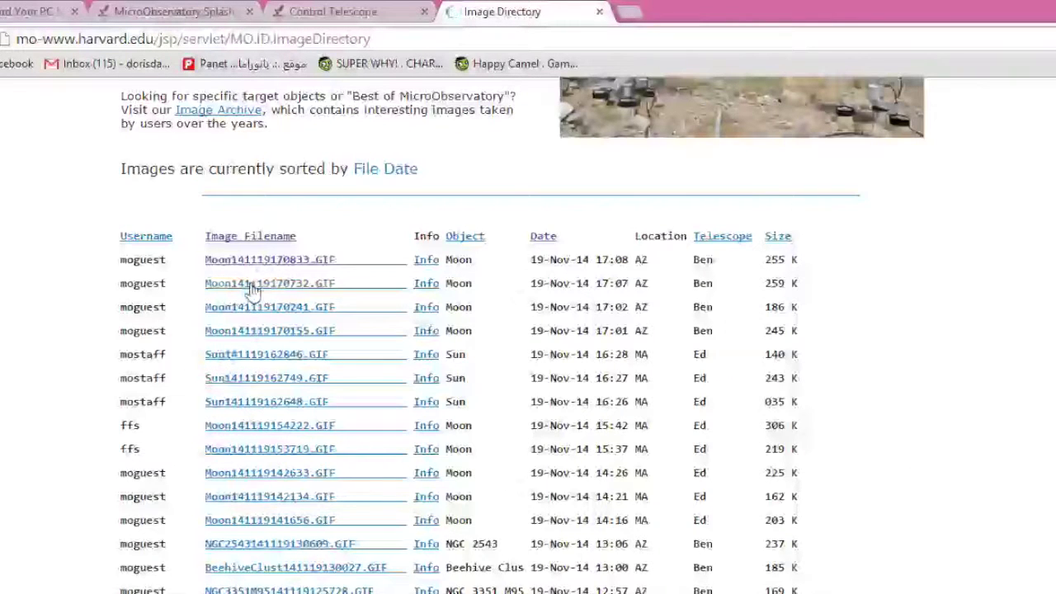
left_click(252, 284)
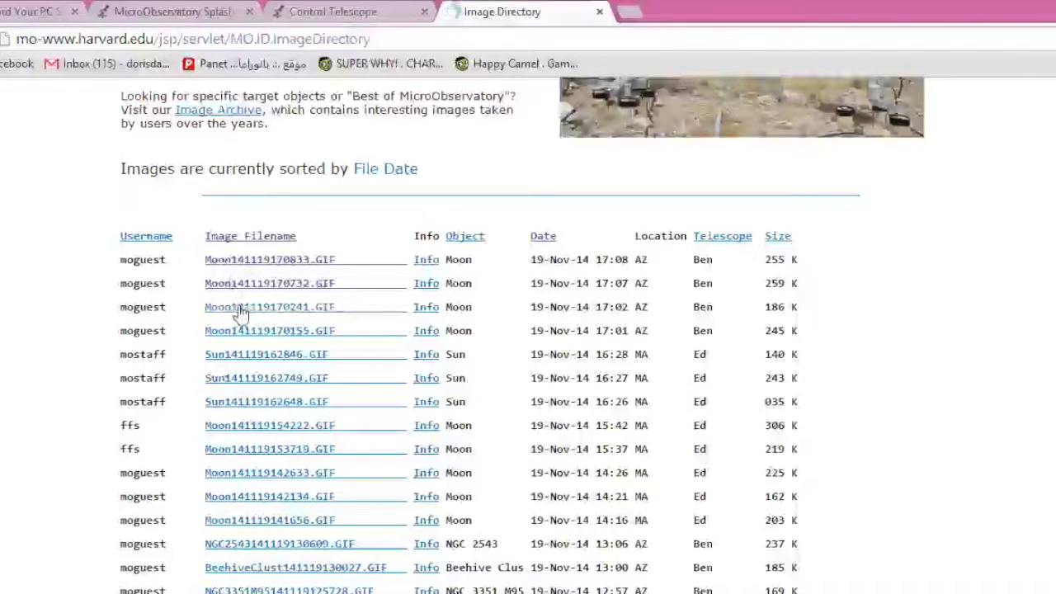
left_click(240, 309)
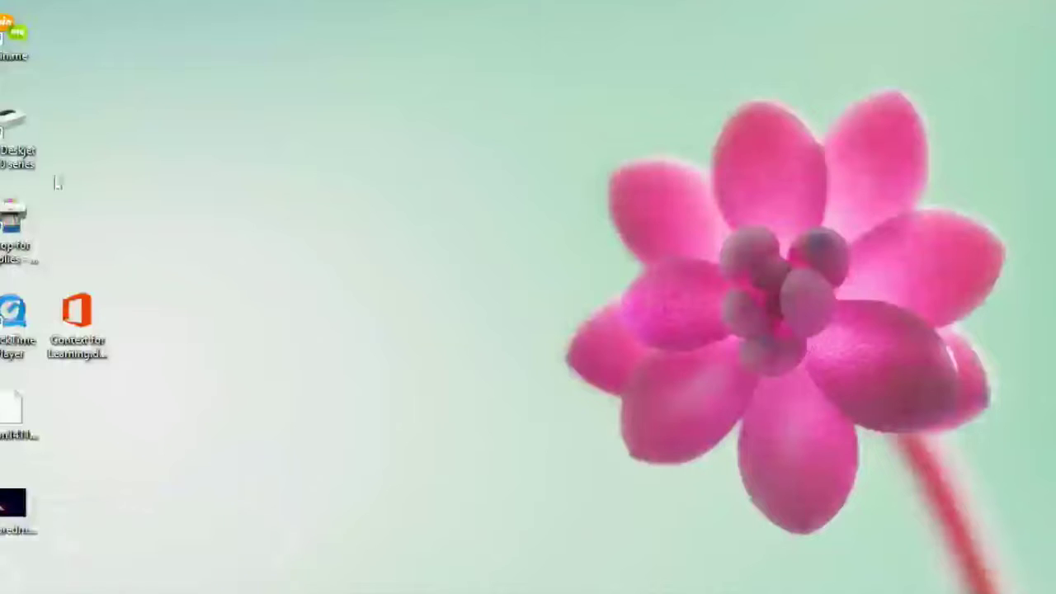
double_click(10, 412)
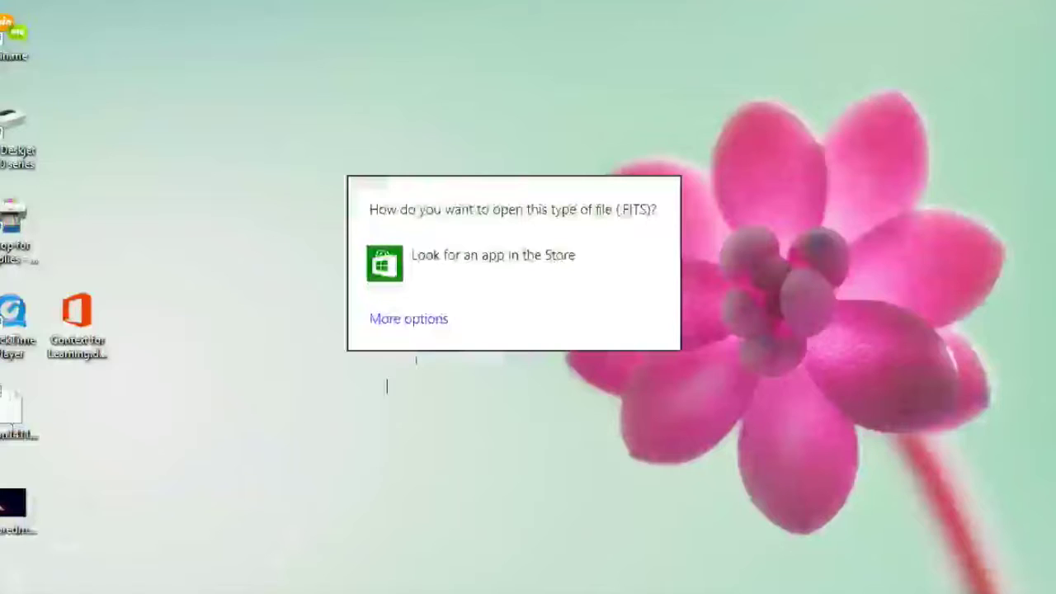
Step: Dismiss the FITS open-with prompt and bring the browser's Image Directory back
left_click(707, 403)
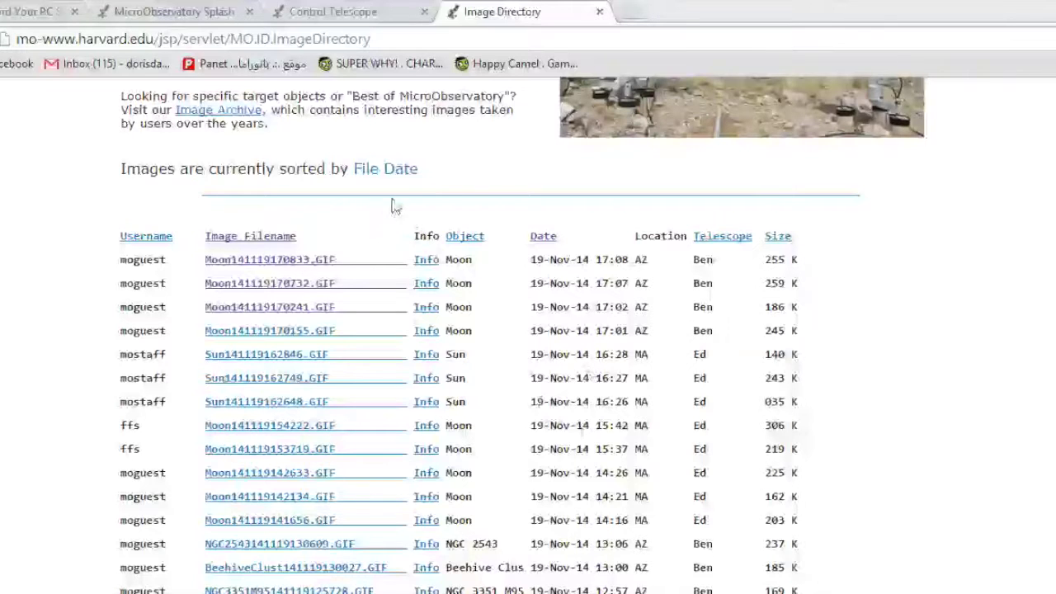
left_click(312, 11)
Step: Scroll back up to the top of the Moon request confirmation page
scroll(425, 248, "up", 2)
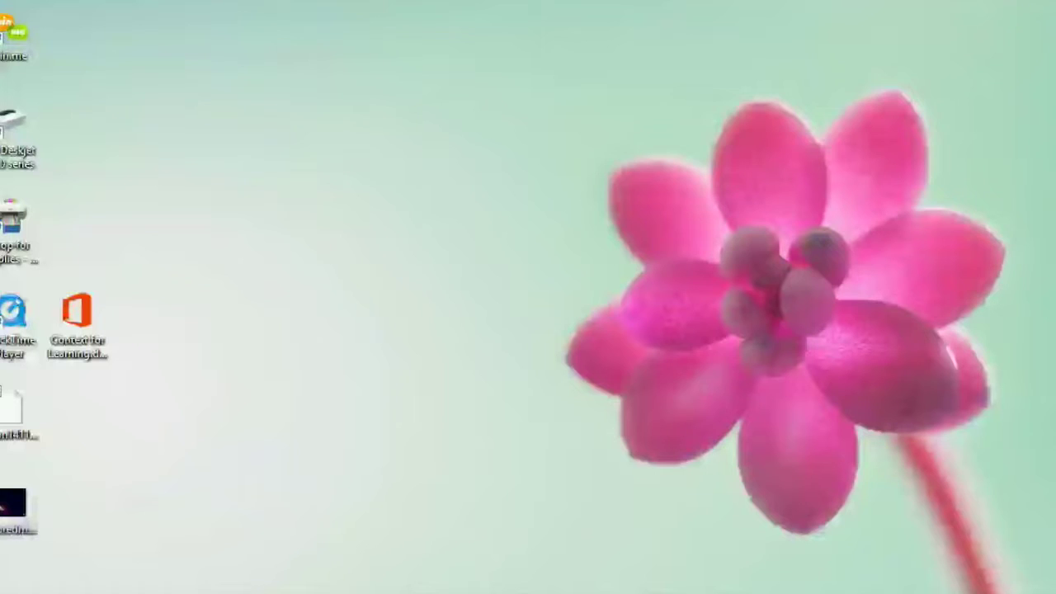
Step: Open a File Explorer window at This PC with Win+E
key("super+e")
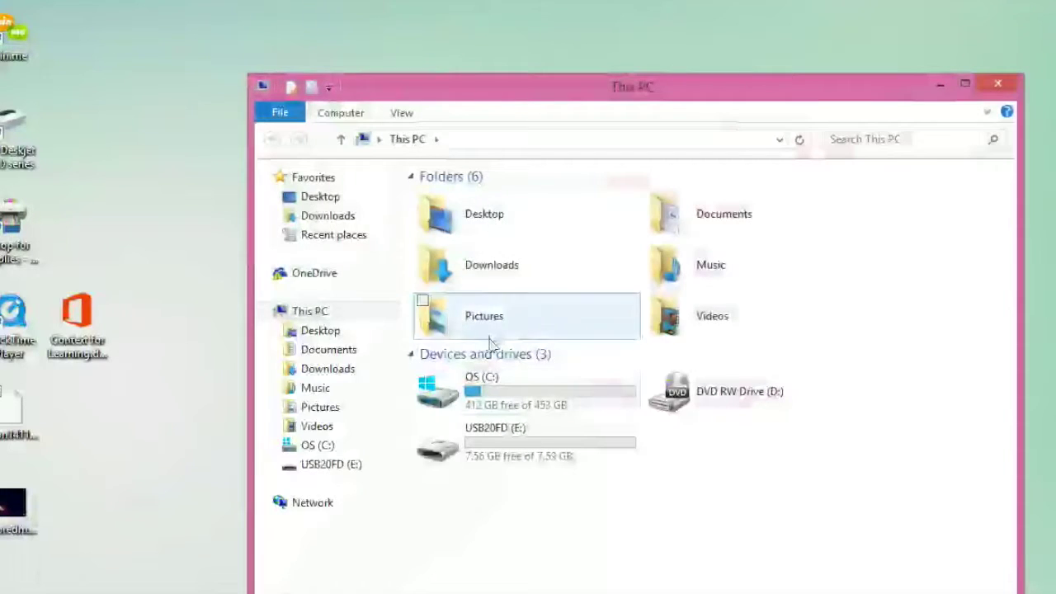
Step: Open the MicroObservatoryImageWindows2.3 folder in Downloads and run run.bat
left_click(334, 219)
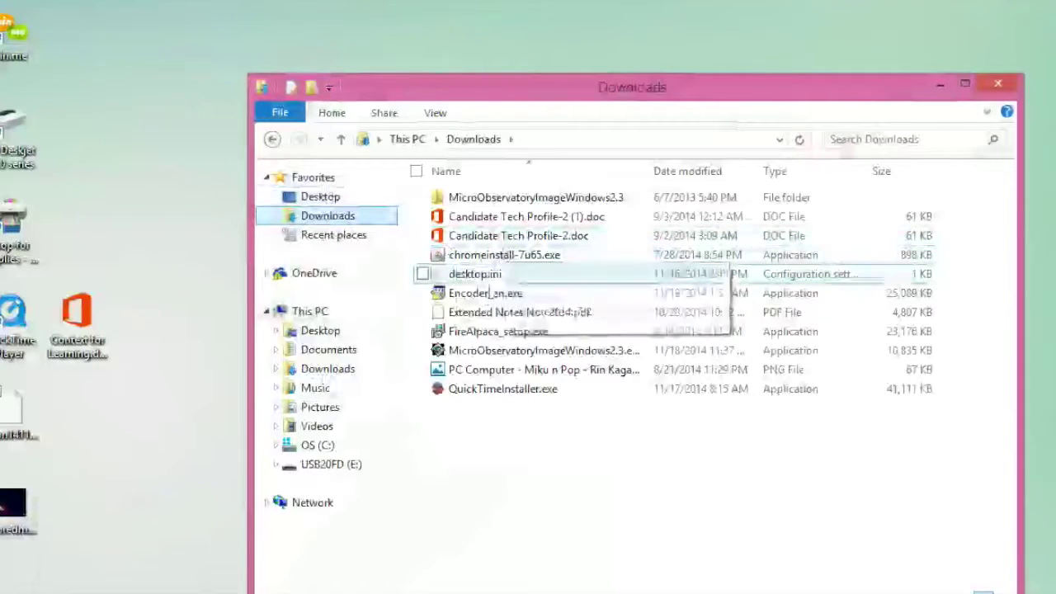
double_click(482, 199)
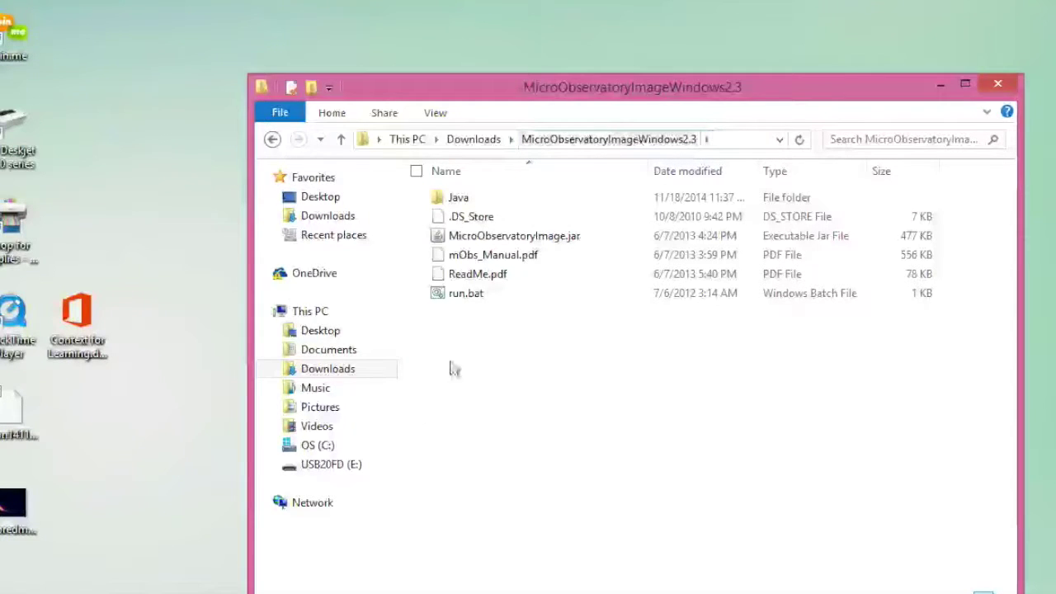
double_click(477, 294)
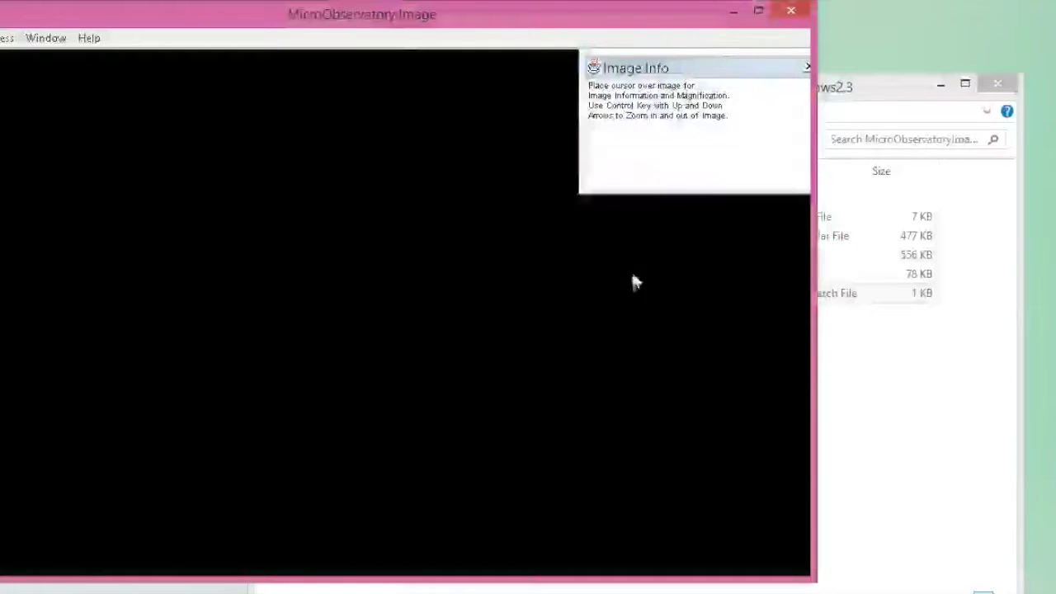
Step: Reposition the MicroObservatory Image window and select the downloaded Moon FITS file on the desktop
left_click_drag(363, 14, 490, 34)
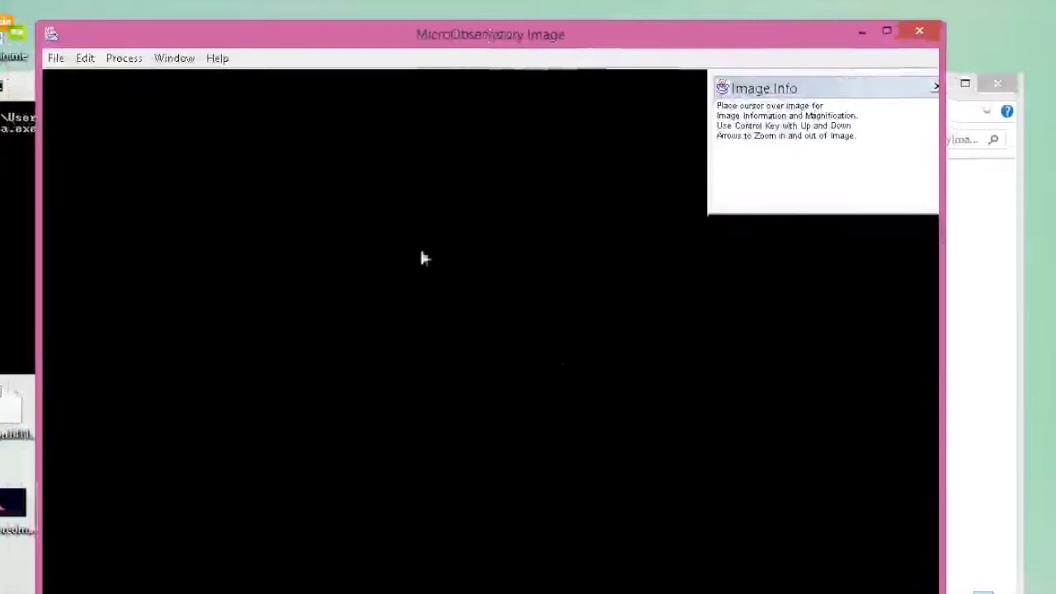
left_click_drag(404, 39, 481, 41)
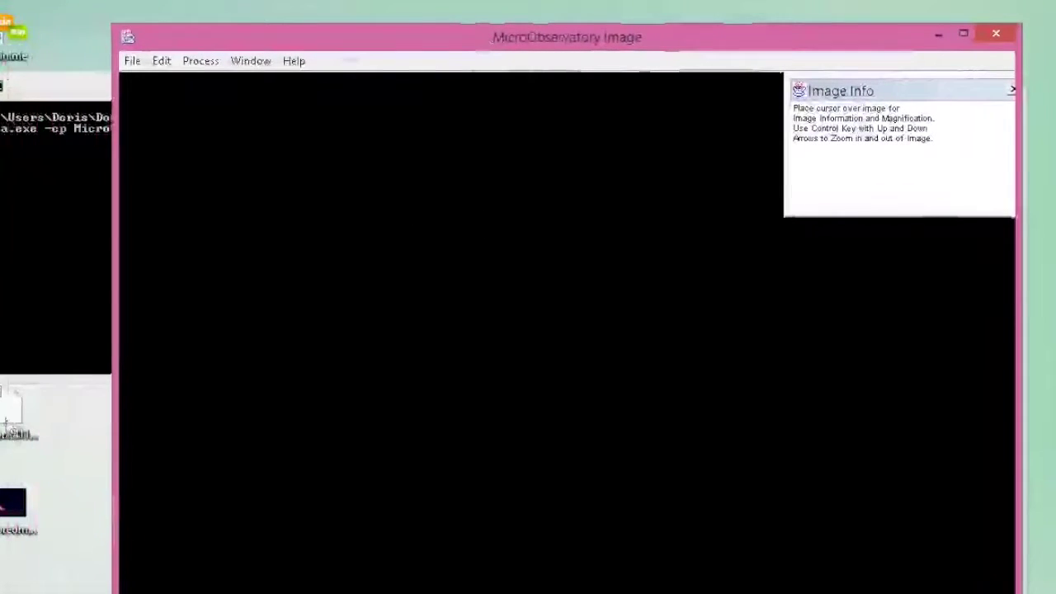
left_click(8, 417)
left_click(295, 332)
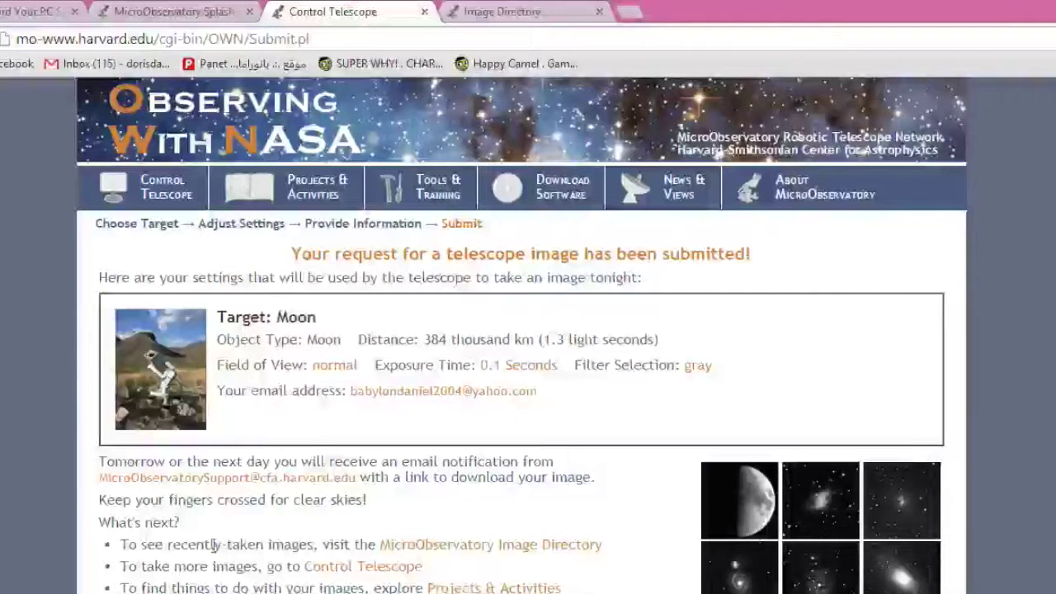
Step: Switch between the request confirmation page and the Image Directory list, ending on Image Directory
left_click(467, 12)
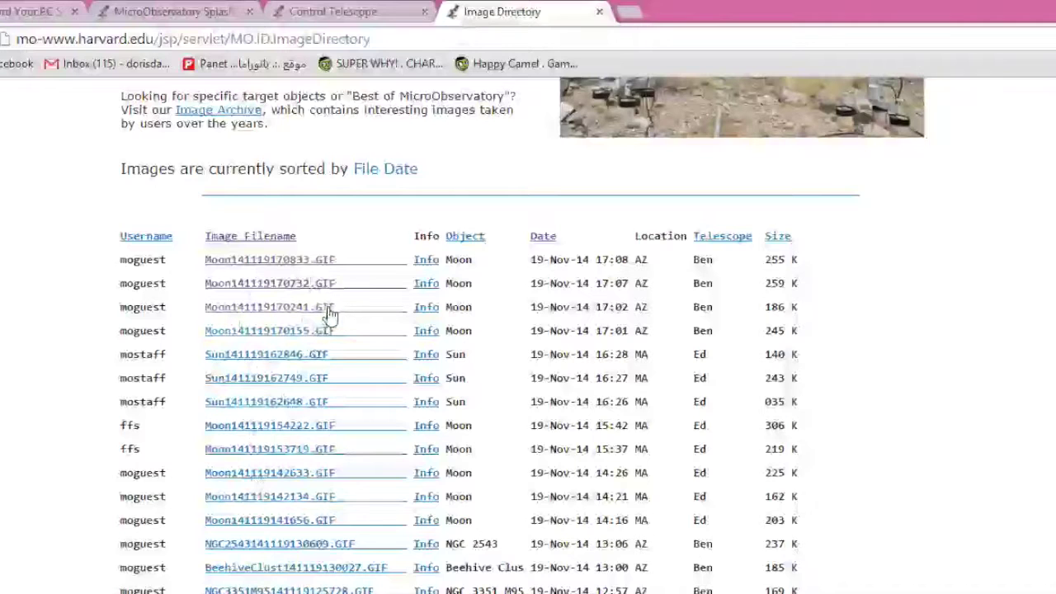
left_click(334, 18)
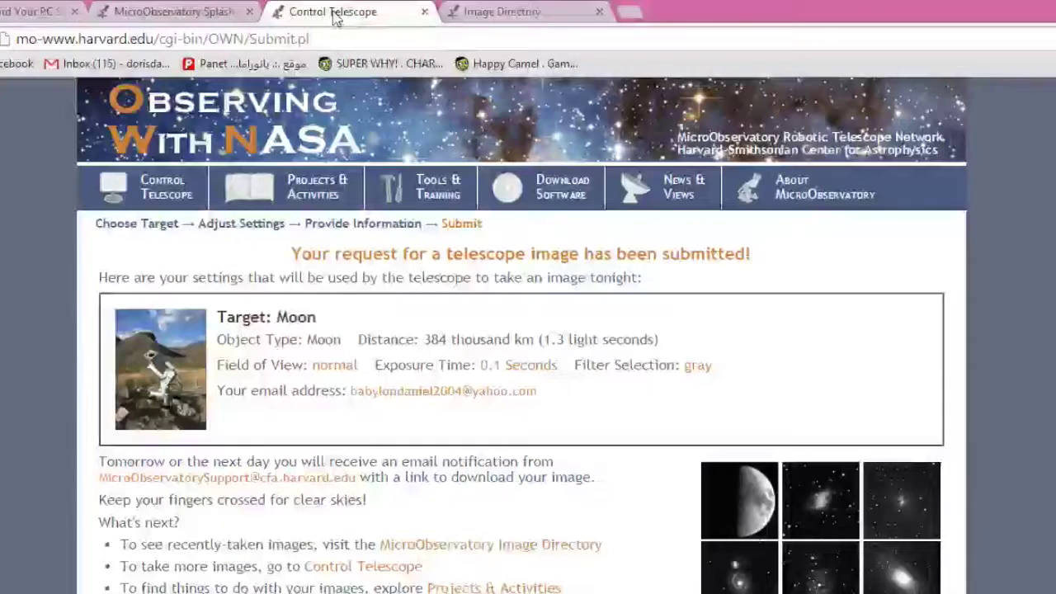
left_click(497, 16)
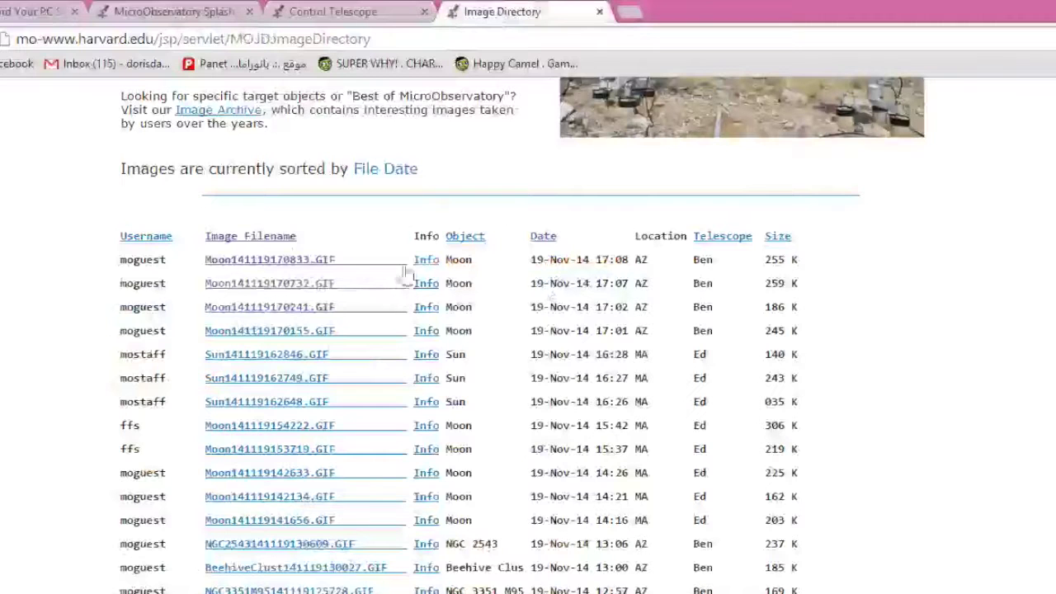
left_click(324, 18)
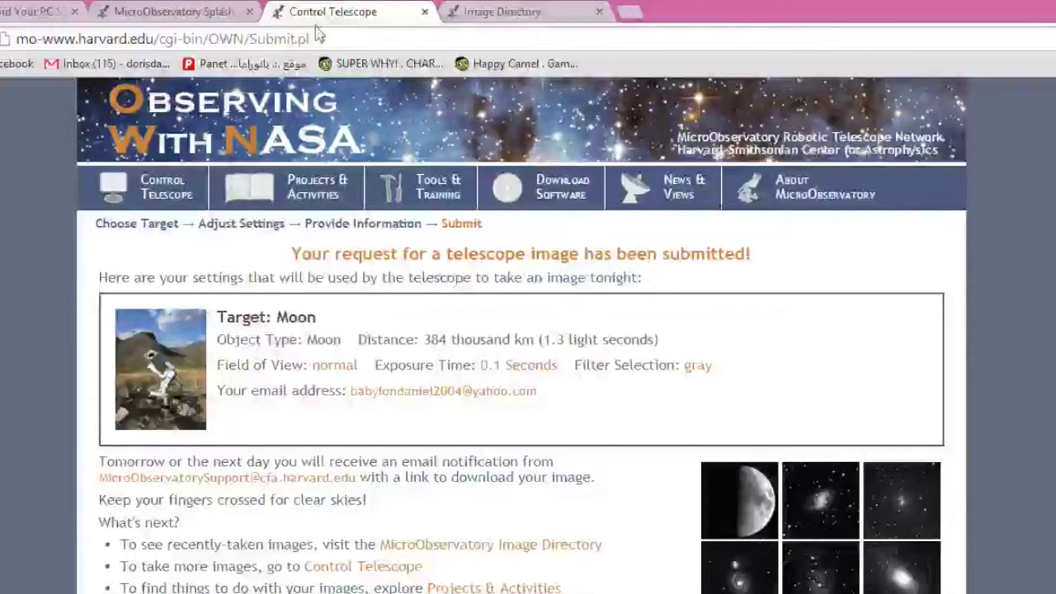
left_click(481, 15)
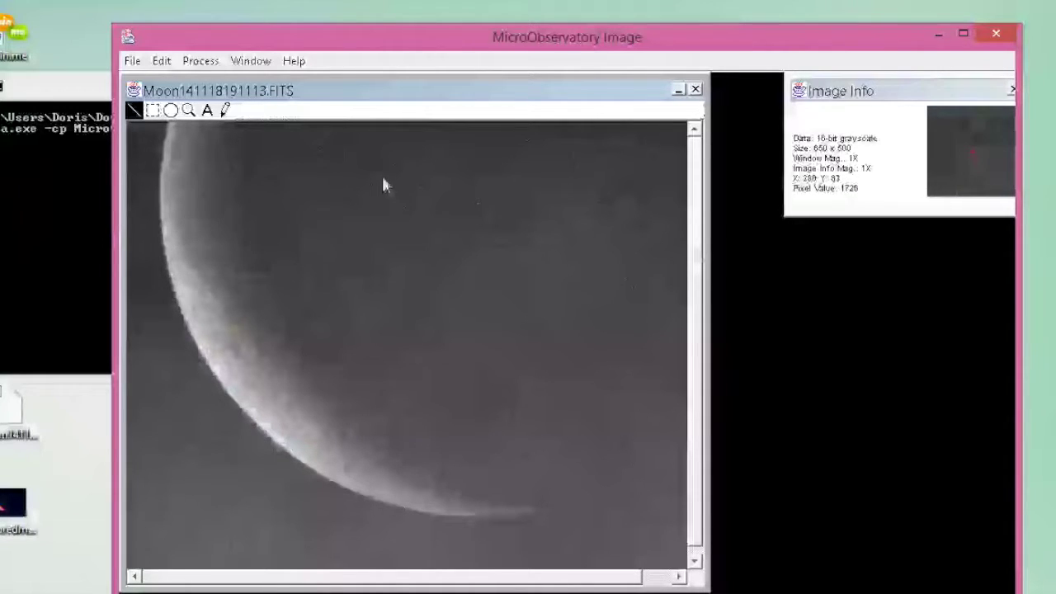
Step: Move the image window up-left and check the GIF/FITS Save As formats without saving
left_click_drag(445, 40, 427, 21)
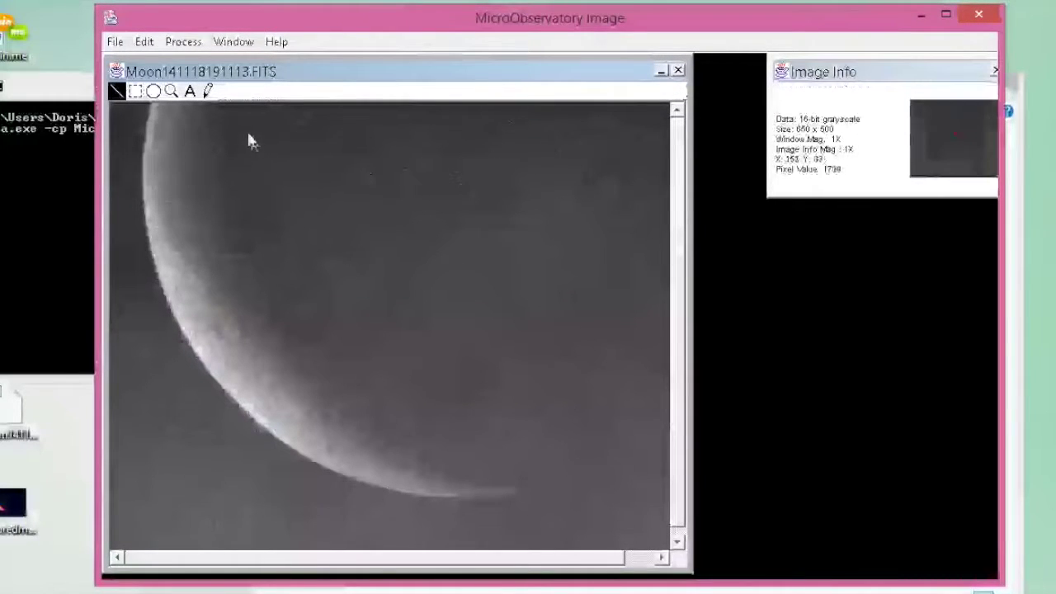
left_click(115, 41)
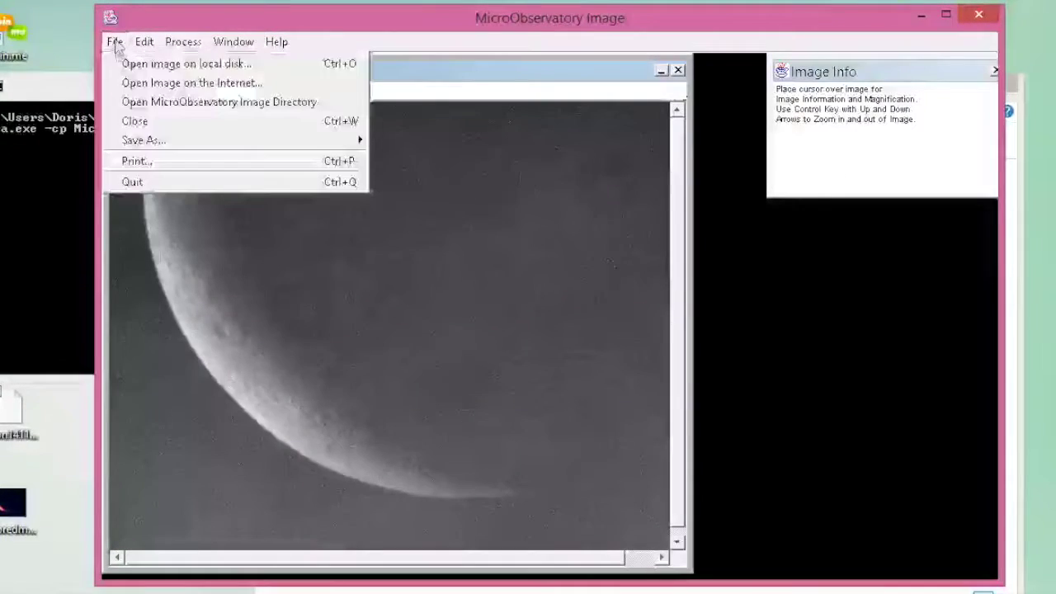
mouse_move(128, 141)
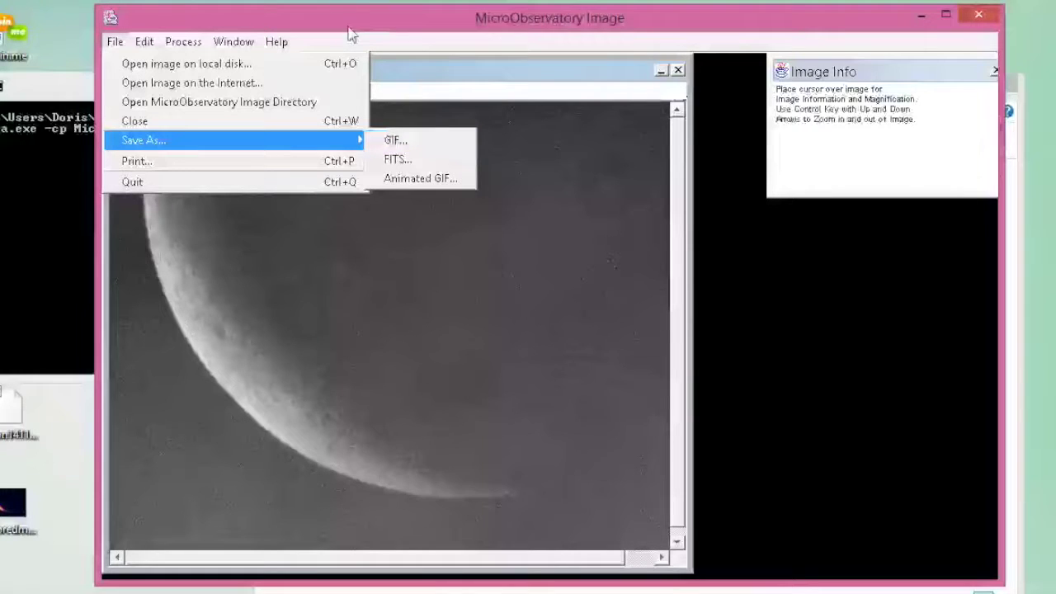
left_click(421, 74)
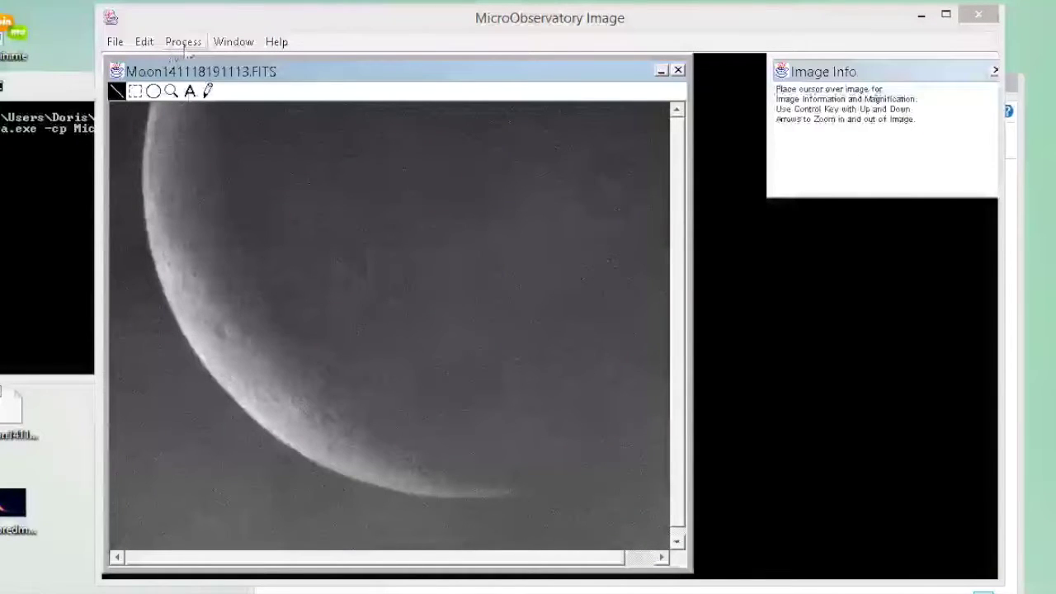
Step: Stretch the Moon's contrast in Adjust Image to a 1737–1792 display range, blackening the sky
left_click(185, 45)
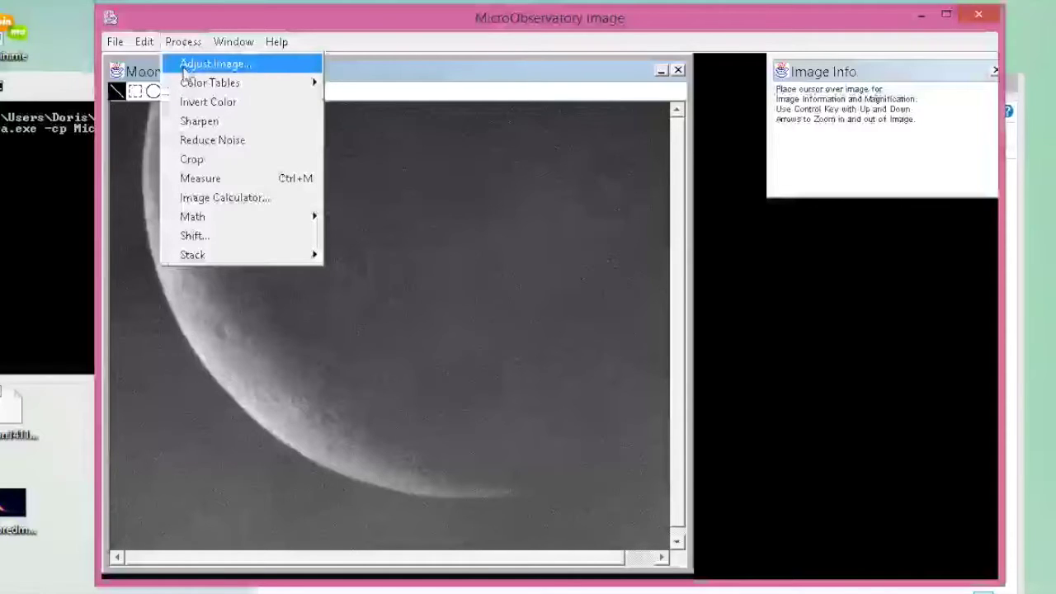
left_click(185, 64)
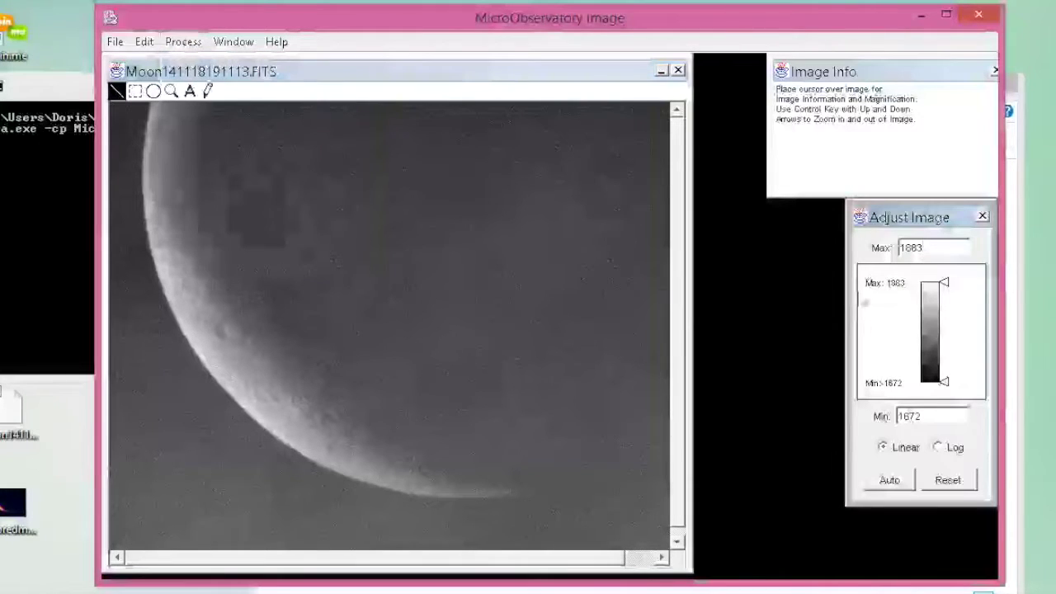
left_click_drag(944, 283, 947, 328)
left_click_drag(949, 384, 943, 350)
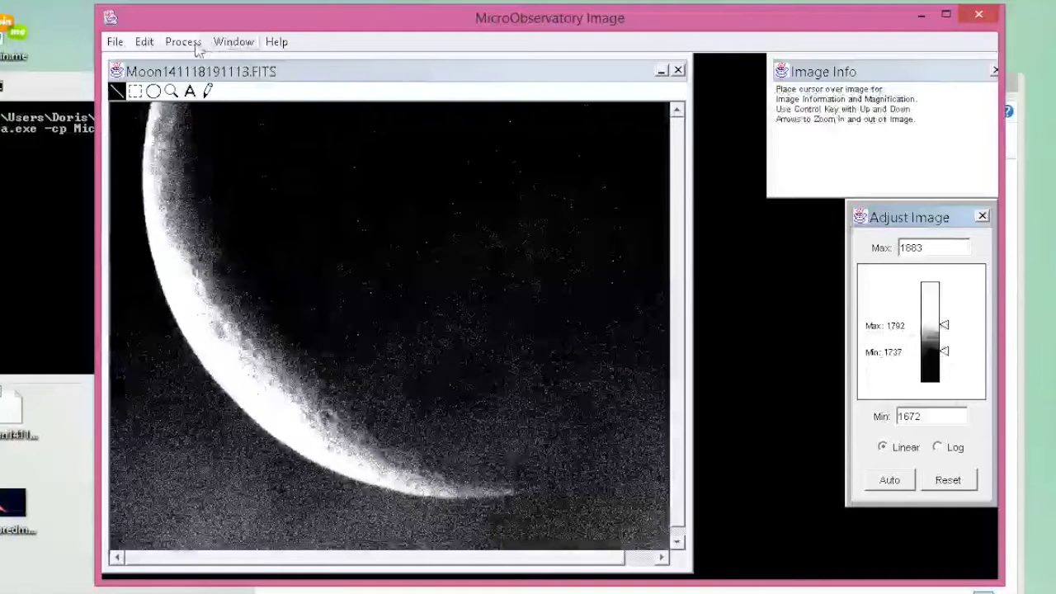
left_click(183, 41)
Step: Preview the Moon in the Red, Green and Spectrum colour tables
mouse_move(211, 85)
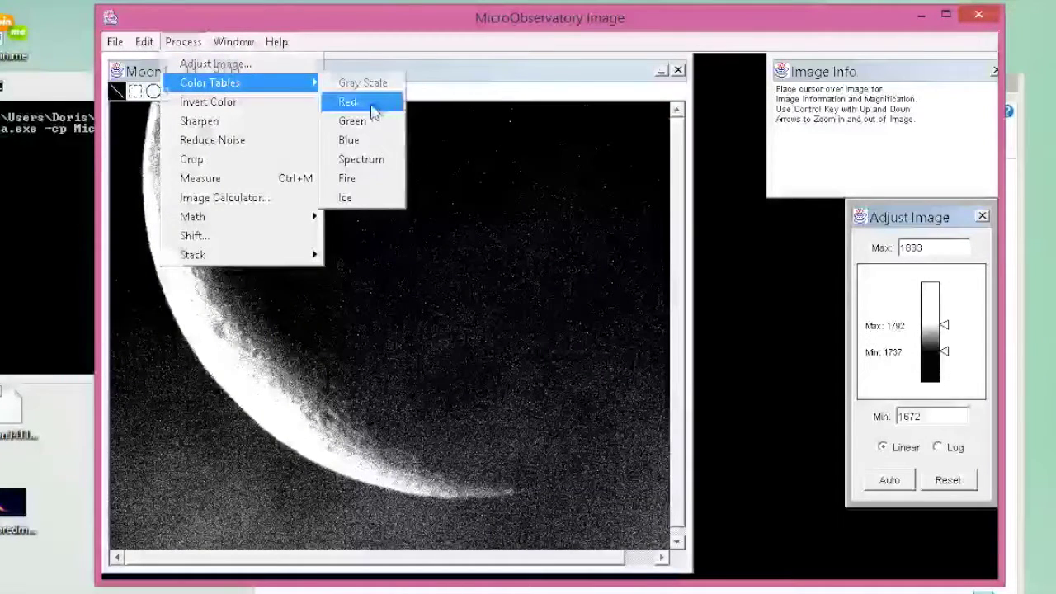
left_click(375, 105)
left_click(185, 45)
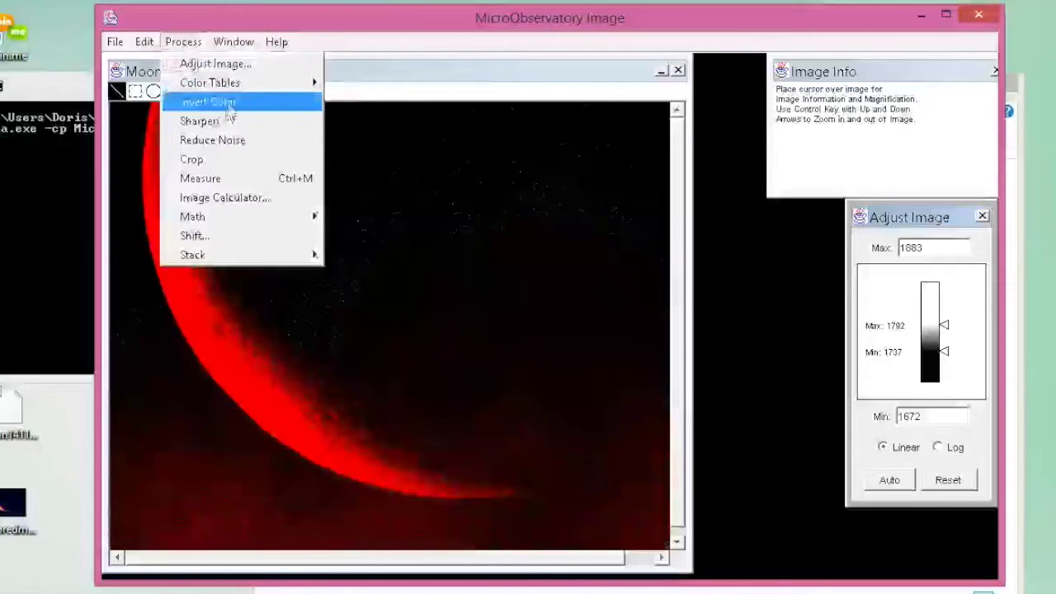
mouse_move(239, 85)
left_click(374, 128)
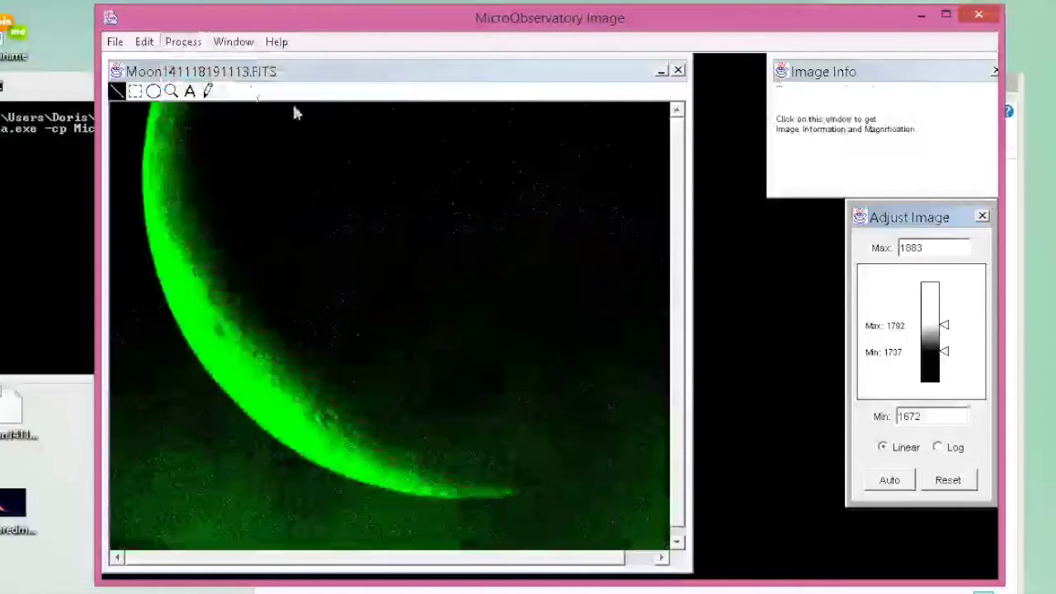
left_click(198, 43)
mouse_move(239, 82)
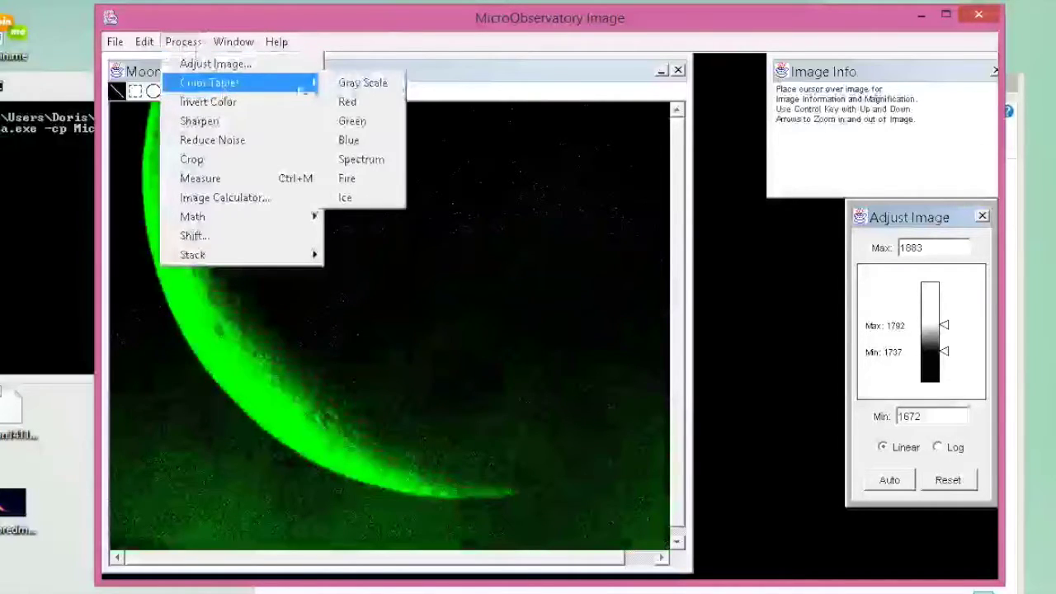
left_click(358, 159)
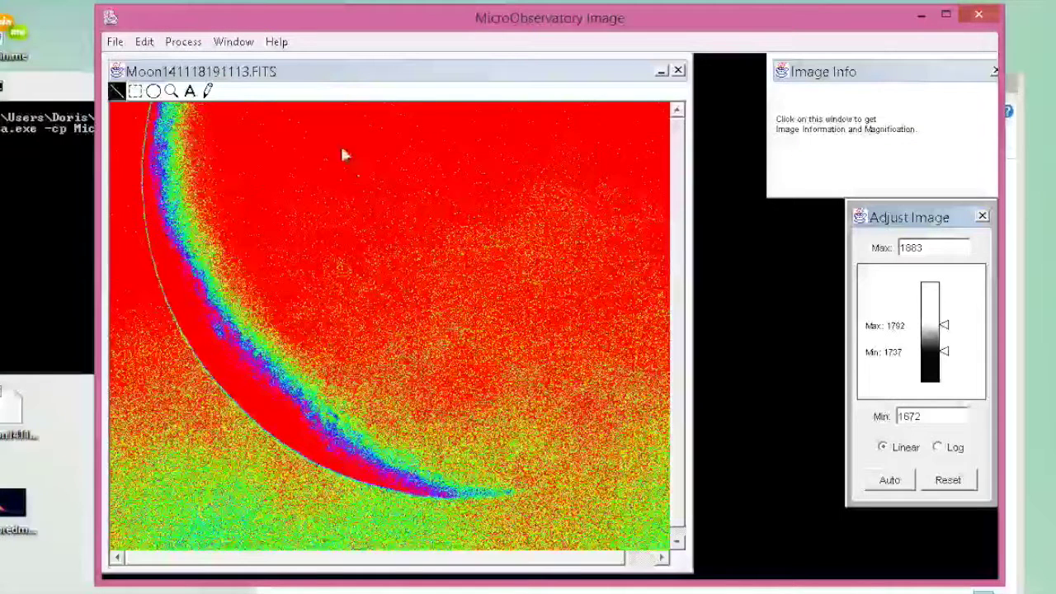
Step: Apply the Ice colour table, giving a red crescent on a teal sky
left_click(179, 42)
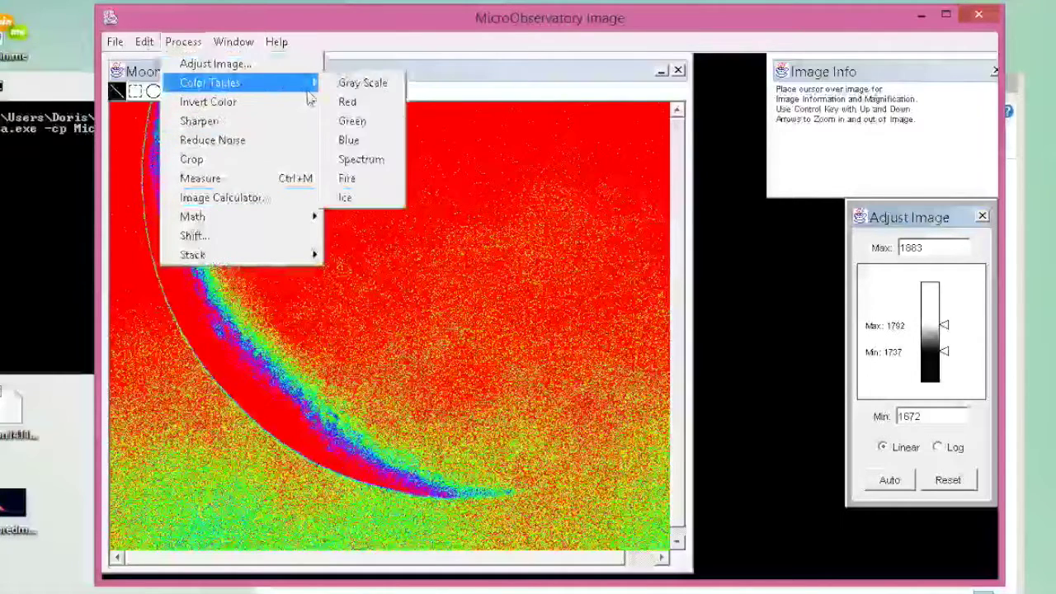
mouse_move(305, 83)
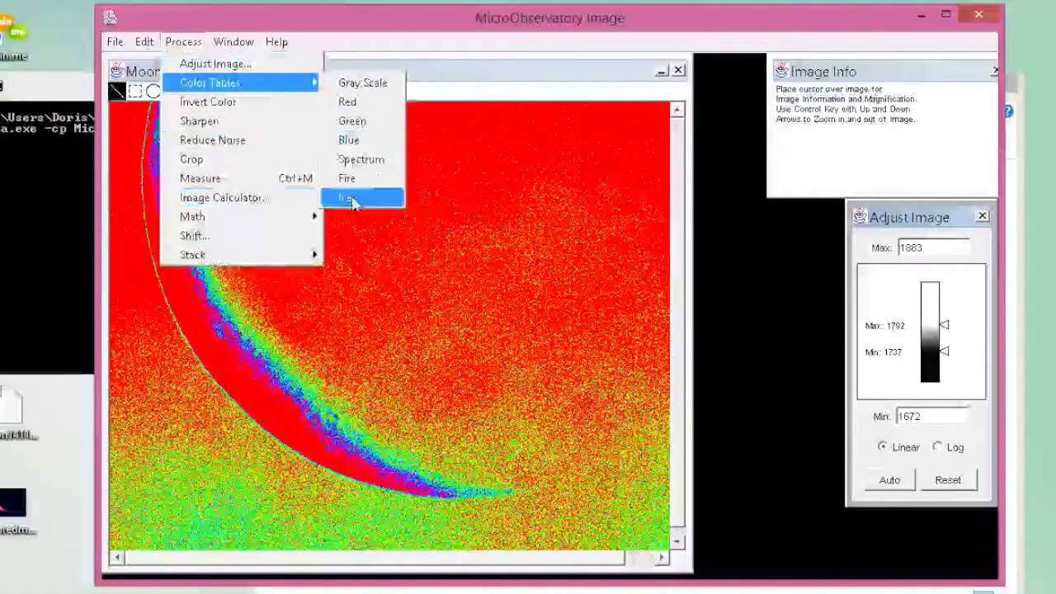
left_click(346, 197)
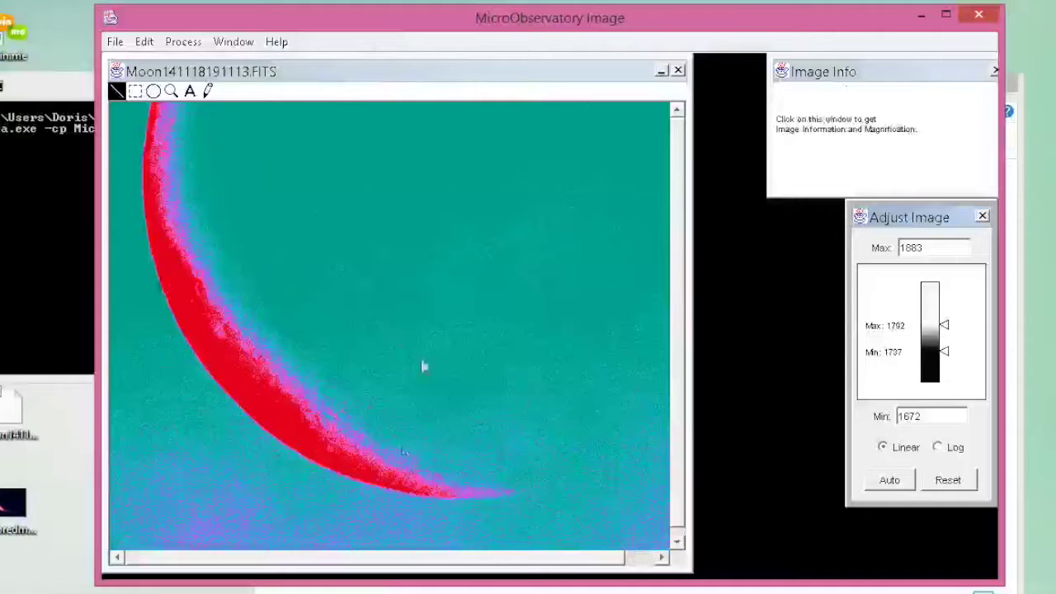
Step: Save the recoloured Moon image as a GIF from File > Save As
left_click(114, 41)
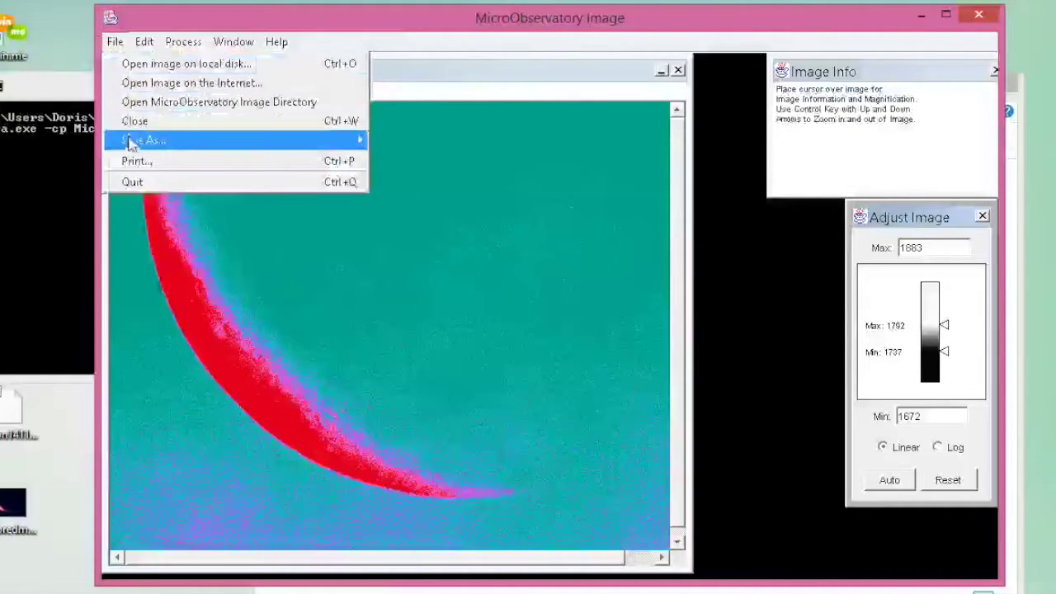
mouse_move(131, 142)
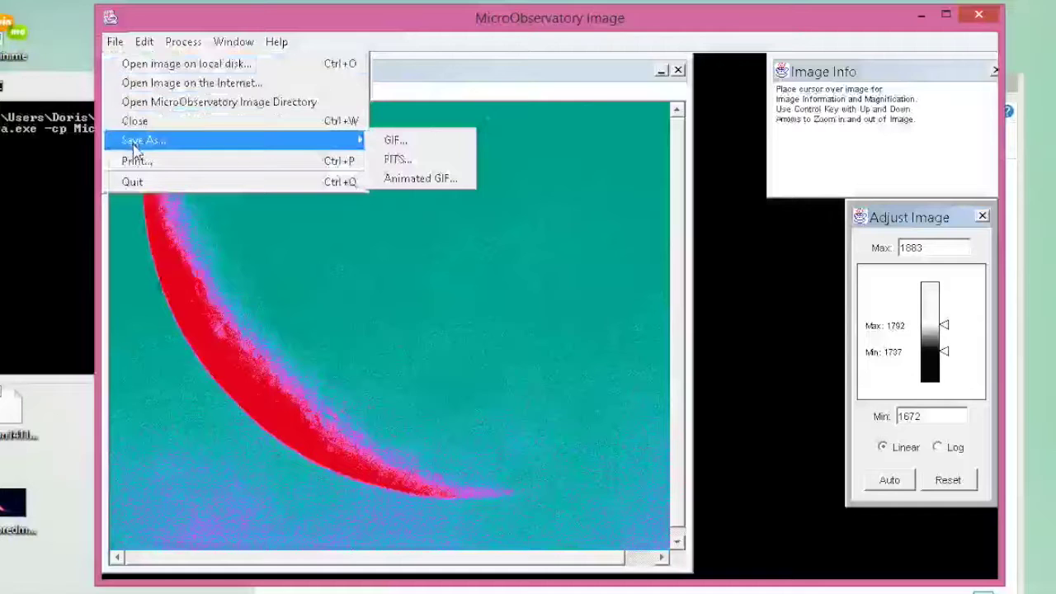
left_click(437, 422)
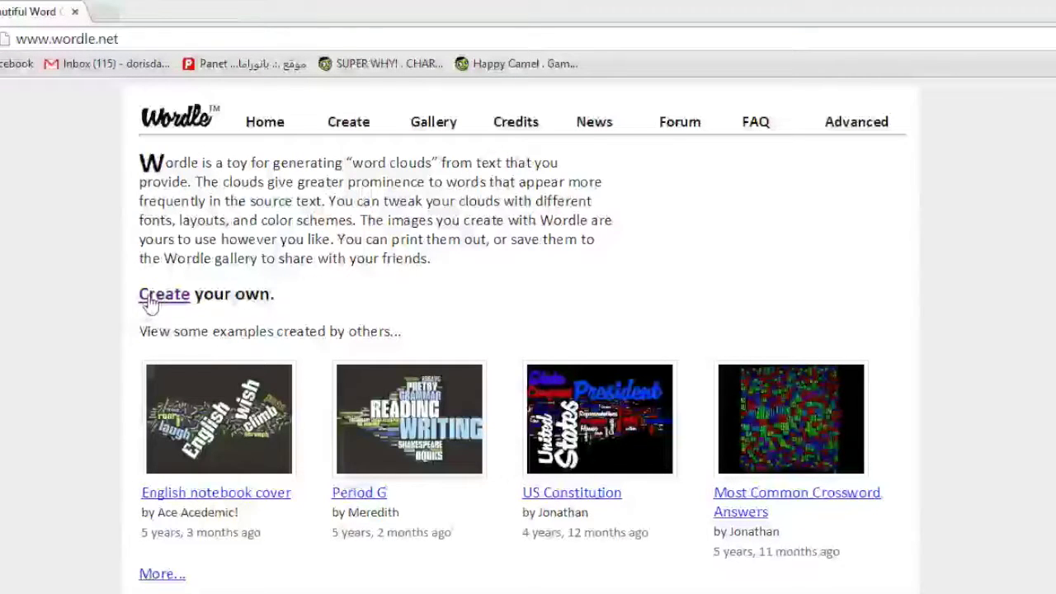
Step: Go to Wordle's Create page and place the cursor in the paste-text box
left_click(151, 302)
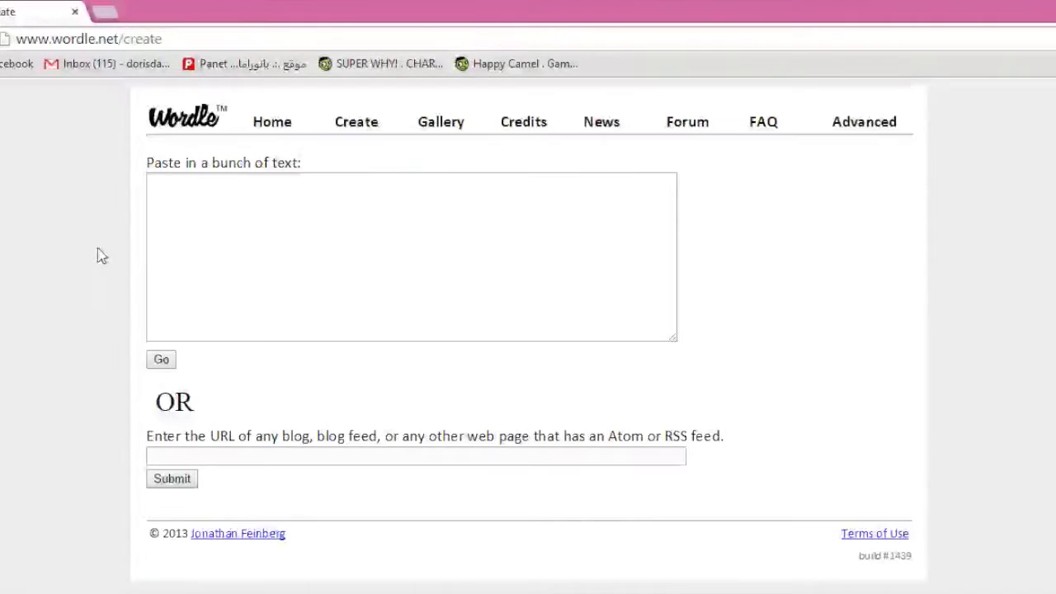
left_click(173, 226)
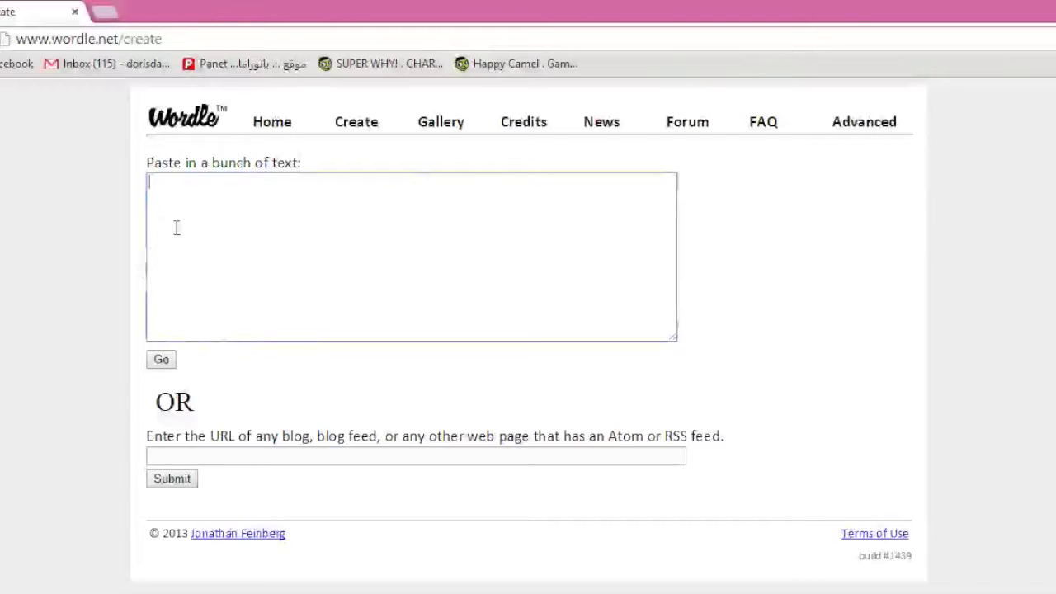
Step: Type the list 'stars, bright, deep, universe, comets, beautiful, stars, empty' into the box
right_click(240, 237)
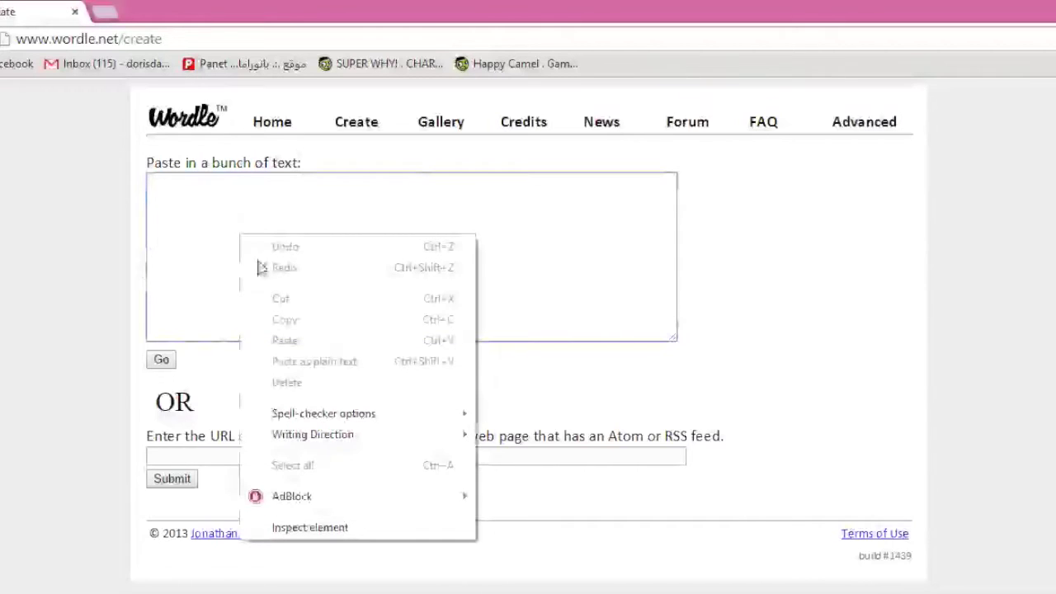
left_click(216, 270)
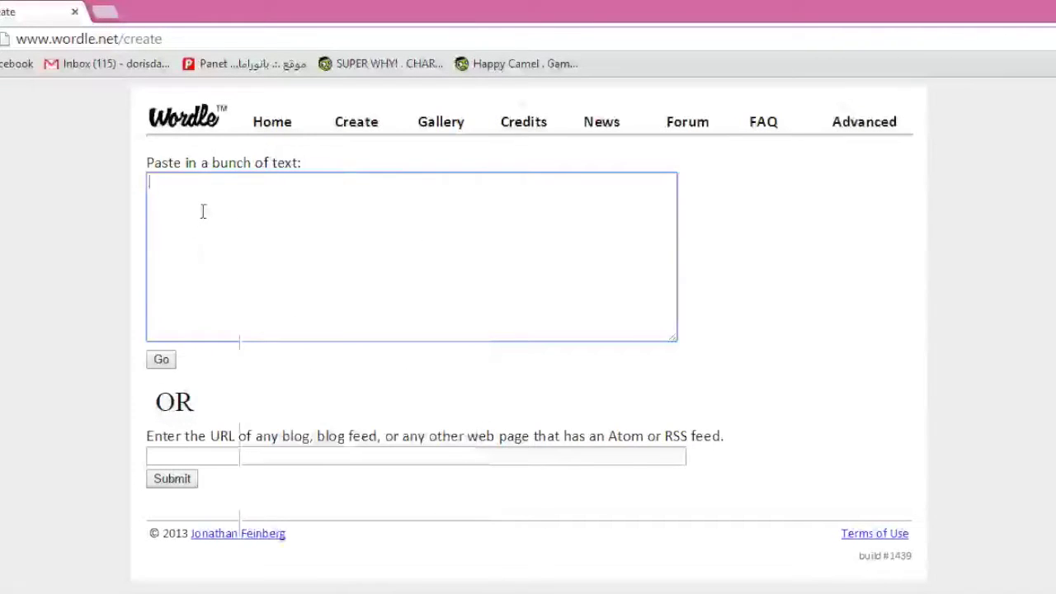
type("stars, bright,")
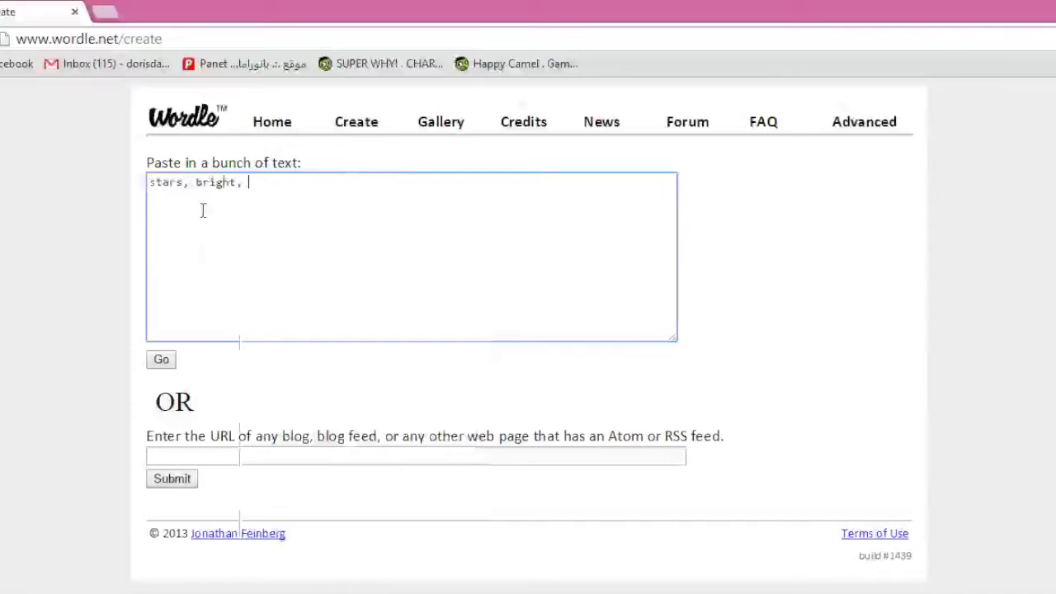
type(" deep, univer")
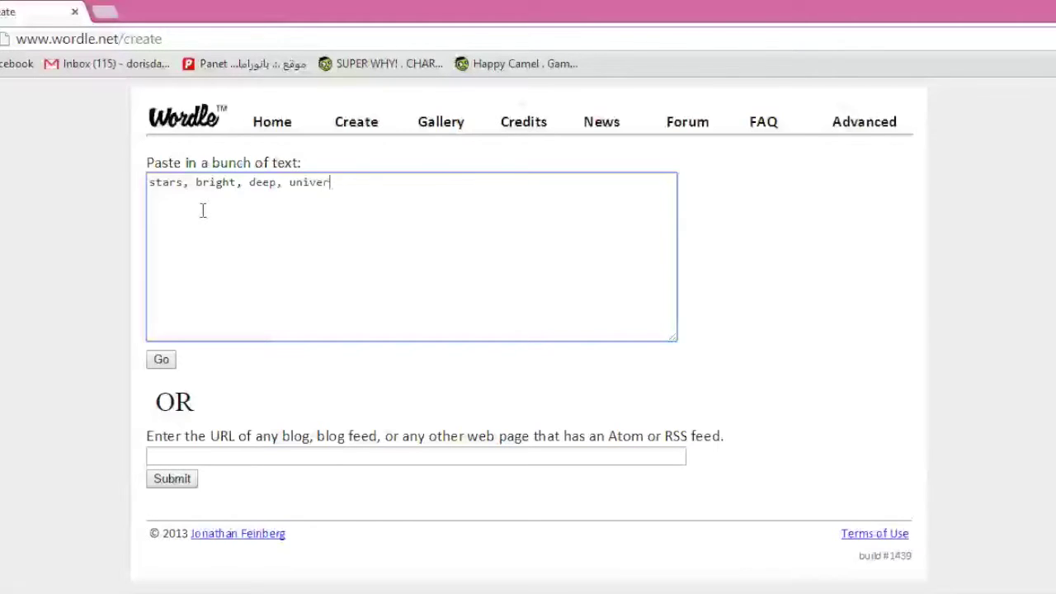
type("se")
type(", comets, beautiful, stars, empty,")
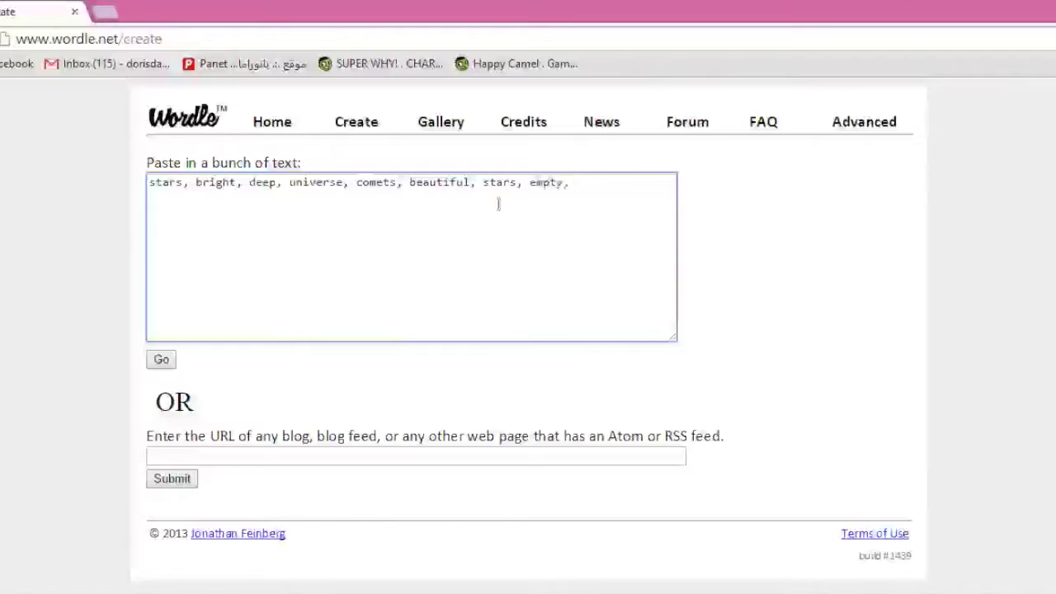
Step: Copy the word list, paste it four more times, and delete the trailing comma
left_click_drag(571, 182, 119, 165)
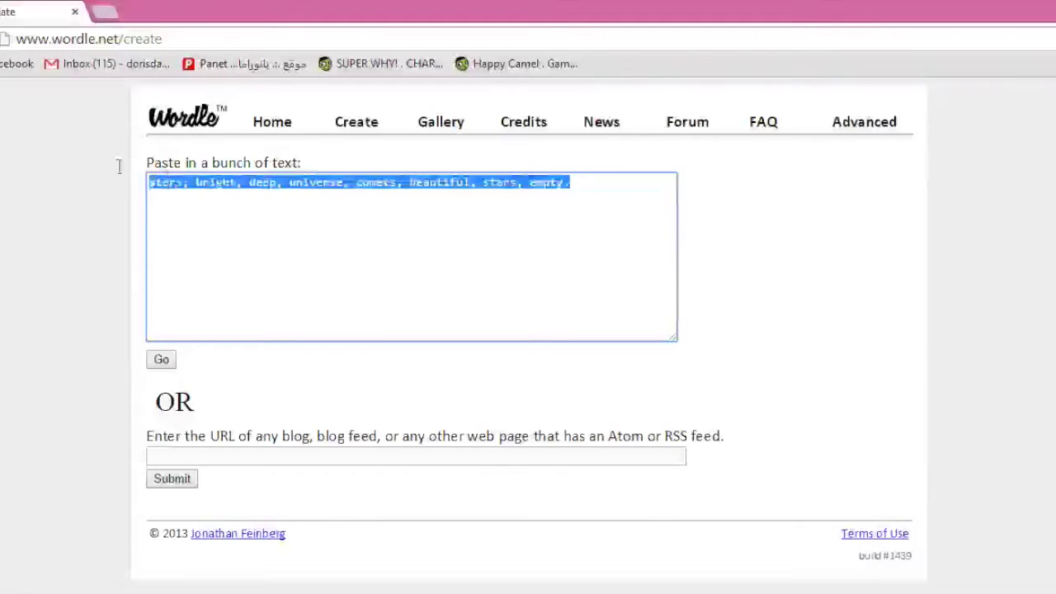
right_click(180, 189)
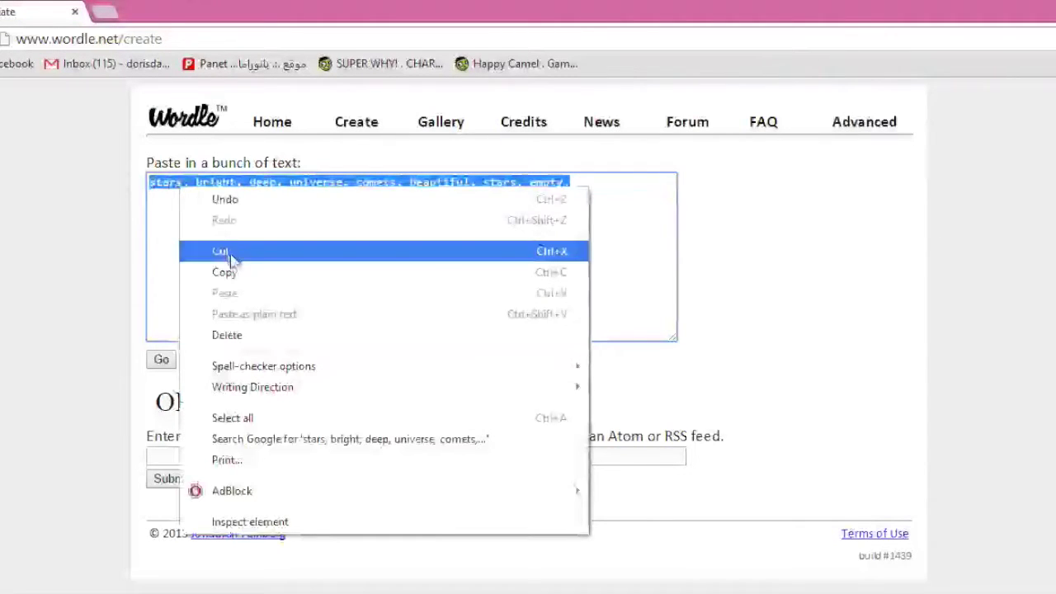
left_click(236, 274)
left_click(608, 184)
right_click(608, 184)
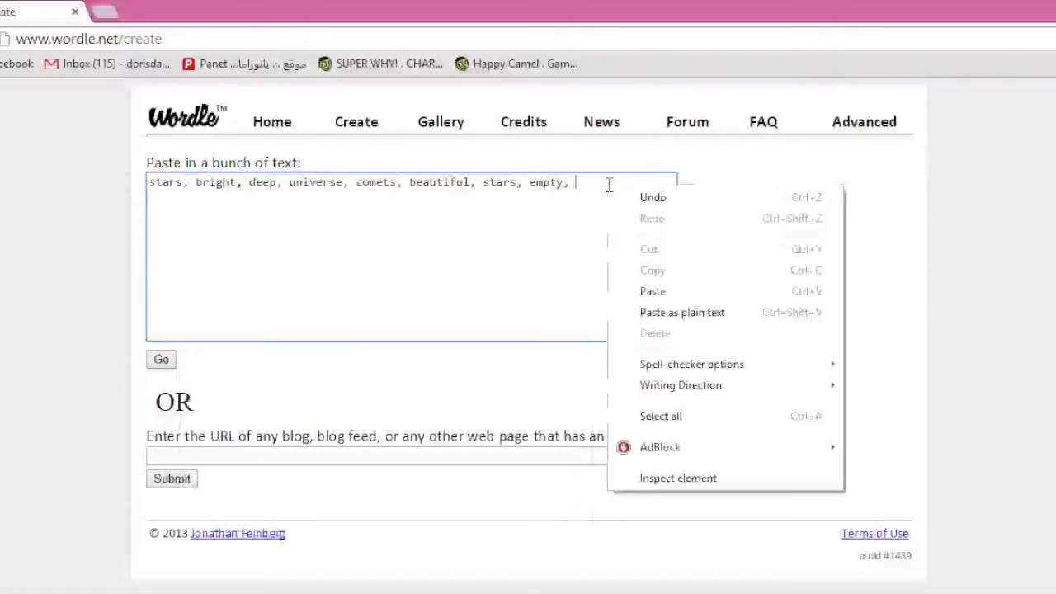
left_click(652, 286)
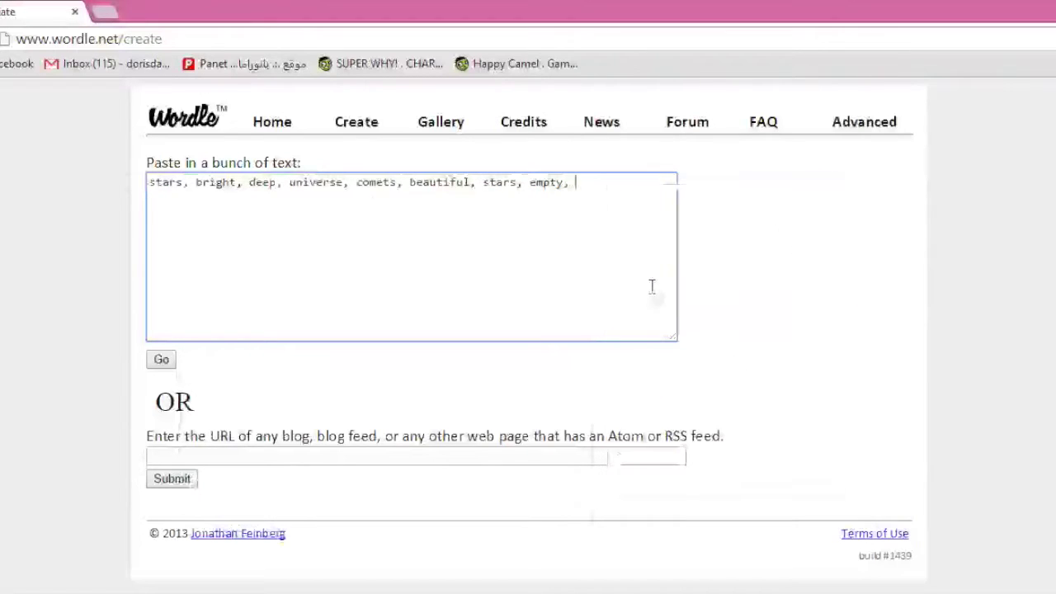
right_click(487, 199)
left_click(551, 310)
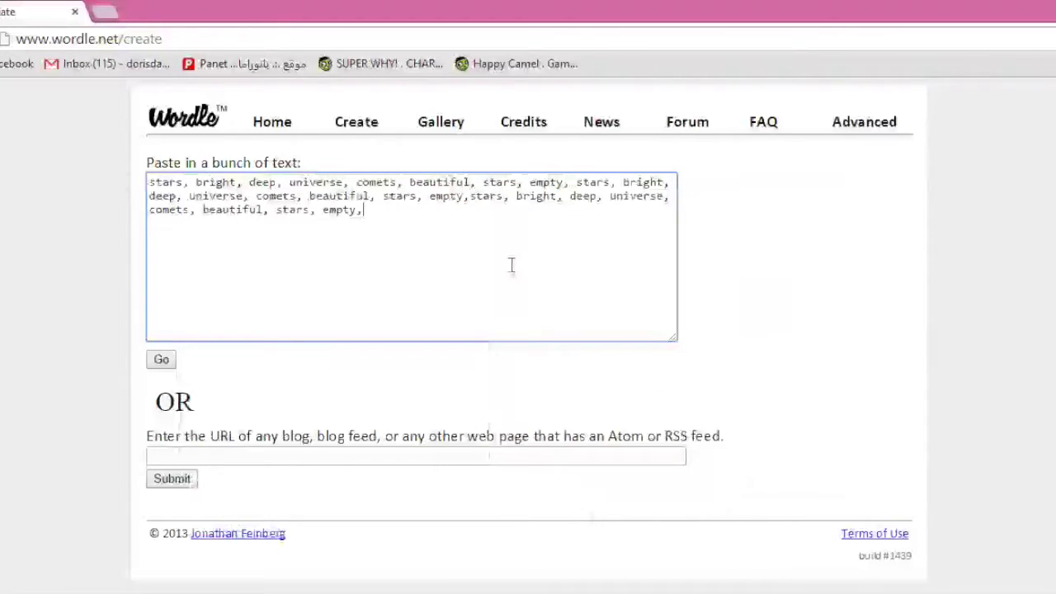
right_click(395, 212)
left_click(465, 319)
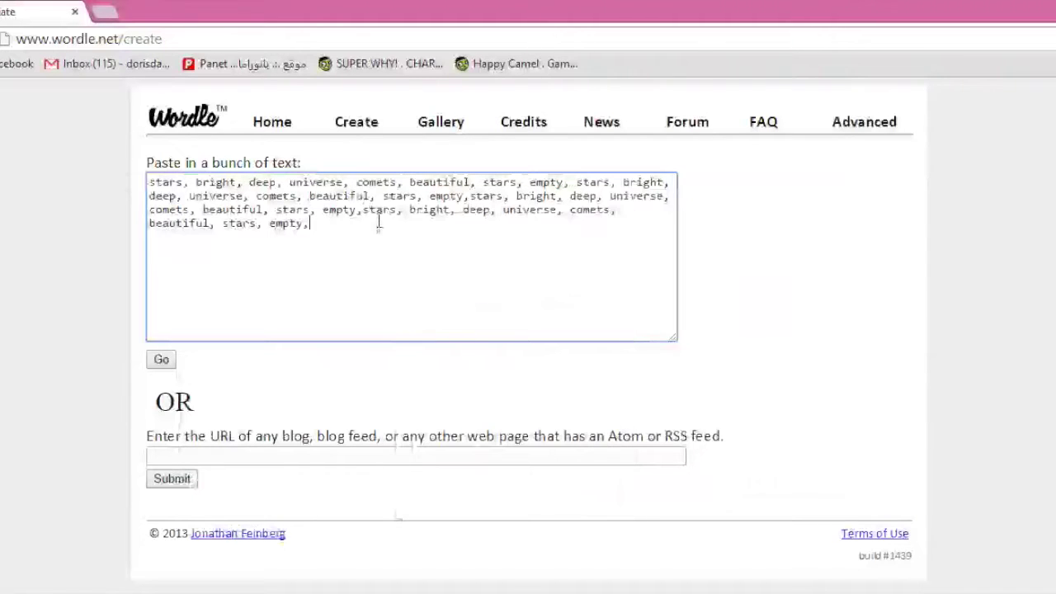
right_click(346, 222)
left_click(410, 332)
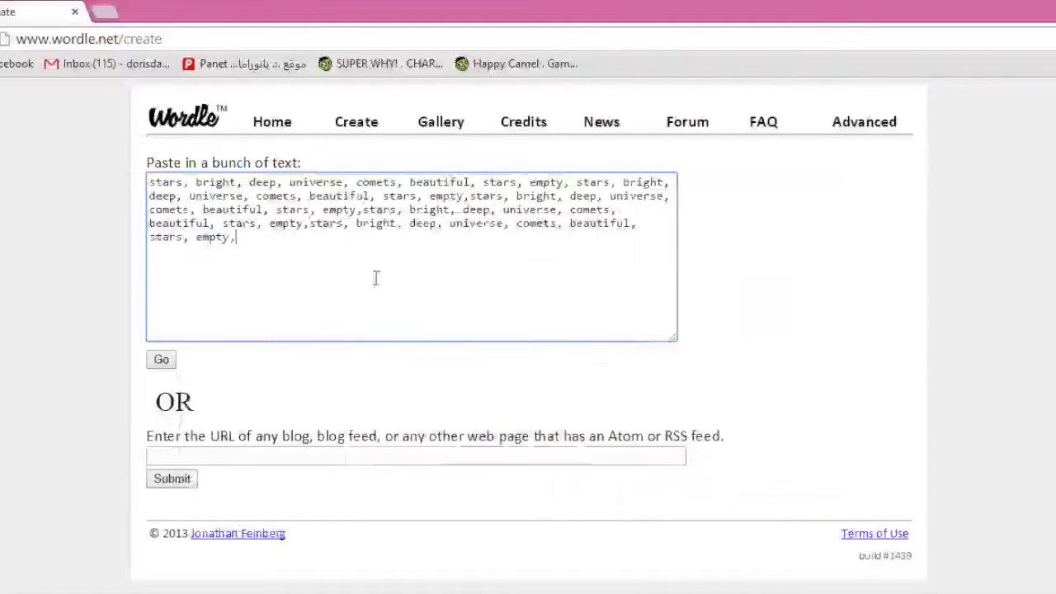
key("BackSpace")
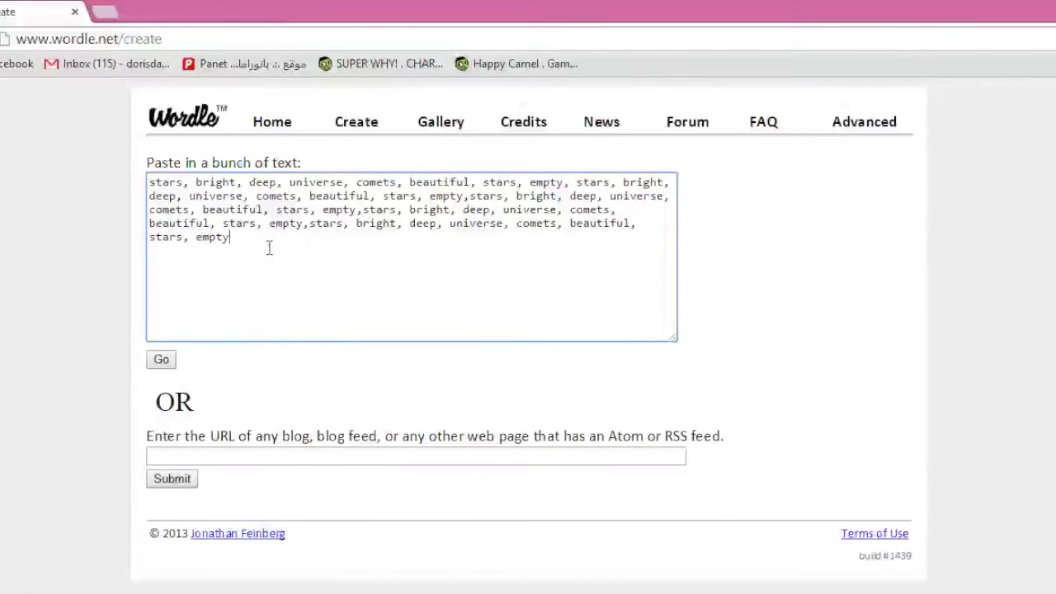
Step: Submit the astronomy word list to Wordle and allow its Java applet to run to draw the cloud
left_click(162, 361)
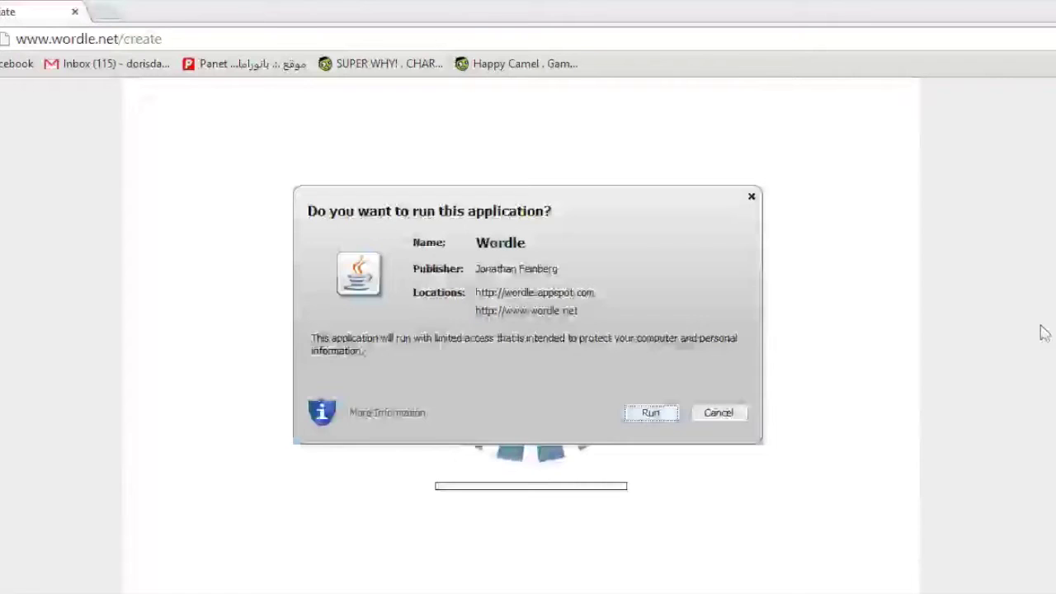
left_click(651, 413)
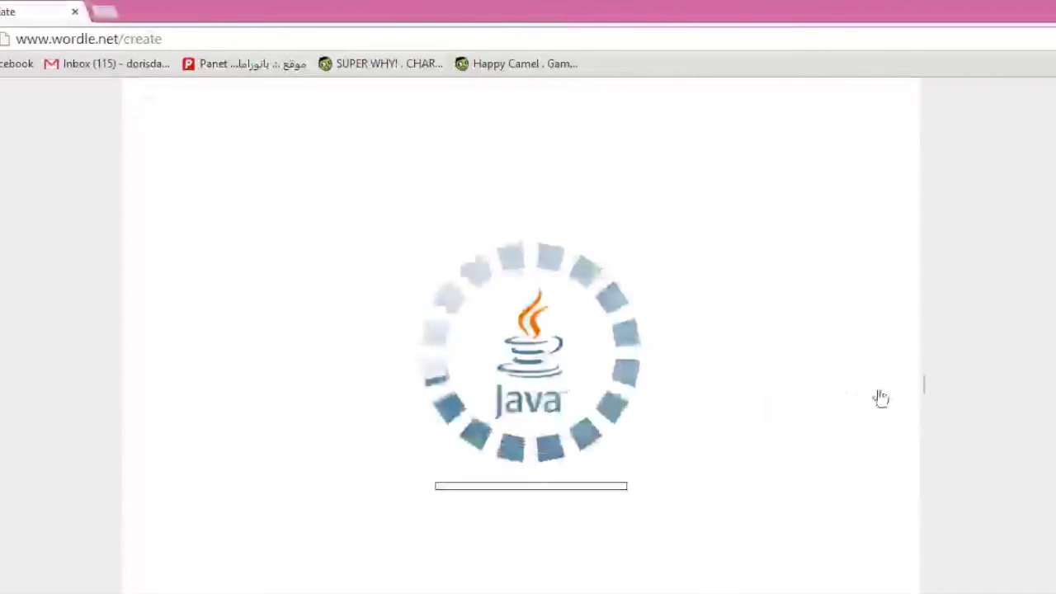